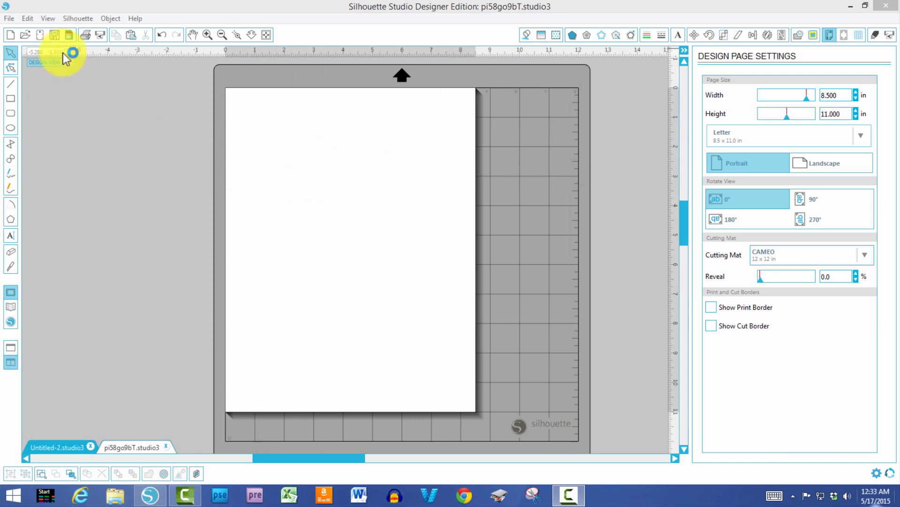
pyautogui.click(24, 38)
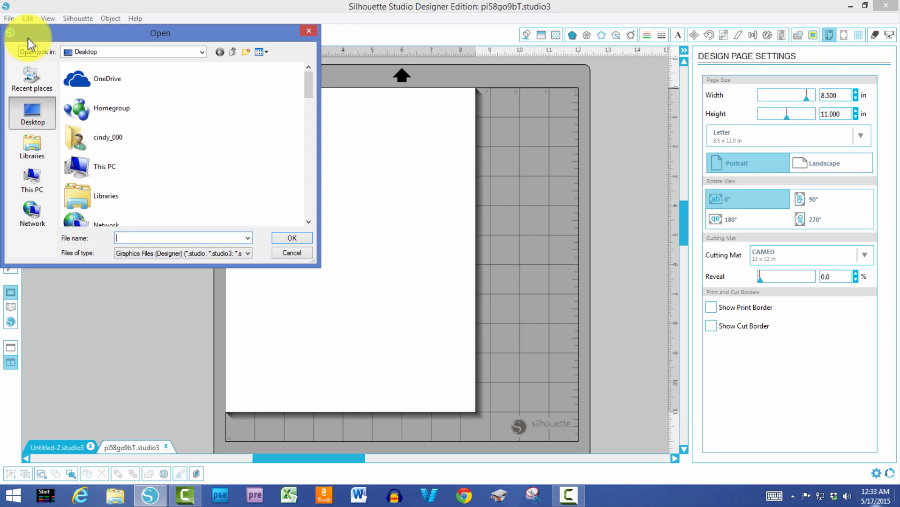
pyautogui.click(248, 253)
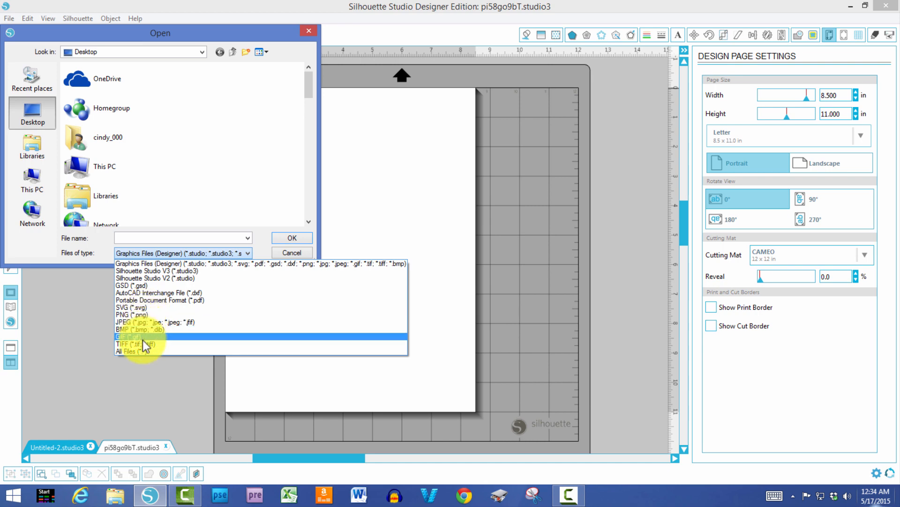
pyautogui.click(191, 206)
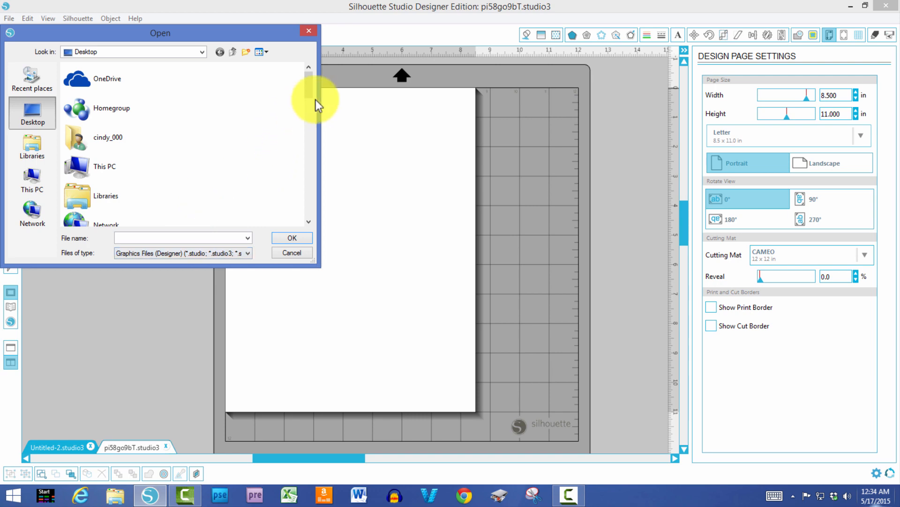
pyautogui.moveTo(313, 87); pyautogui.dragTo(303, 197)
pyautogui.click(121, 172)
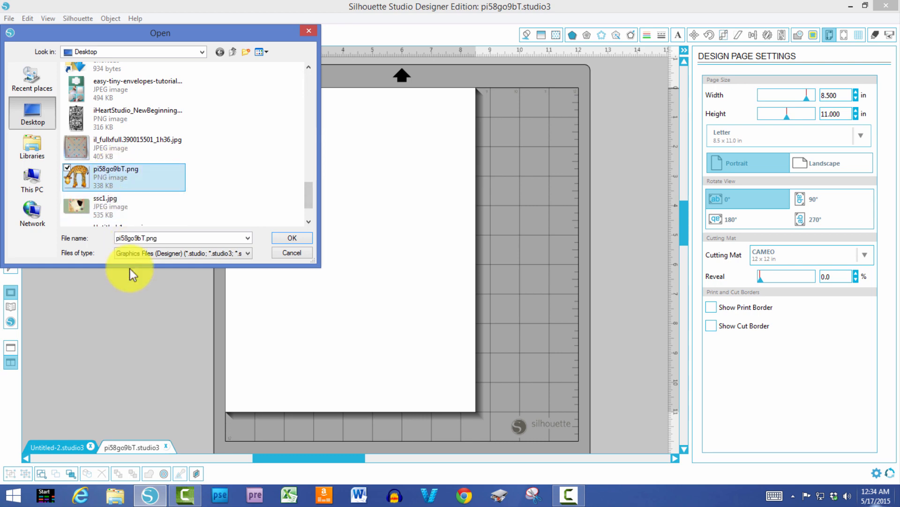
pyautogui.doubleClick(107, 181)
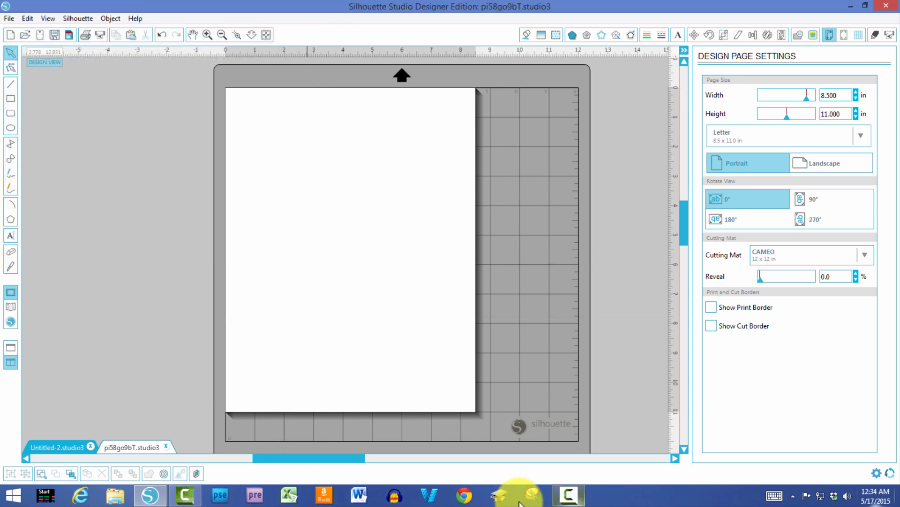
# - Switch to Google Chrome, maximize its window and close the extra tabs beyond Google and YouTube
pyautogui.click(464, 495)
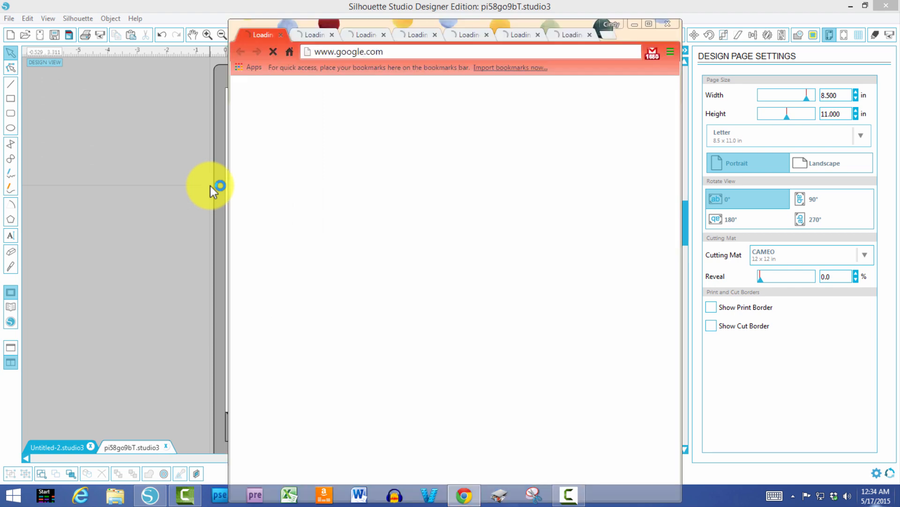
pyautogui.click(649, 23)
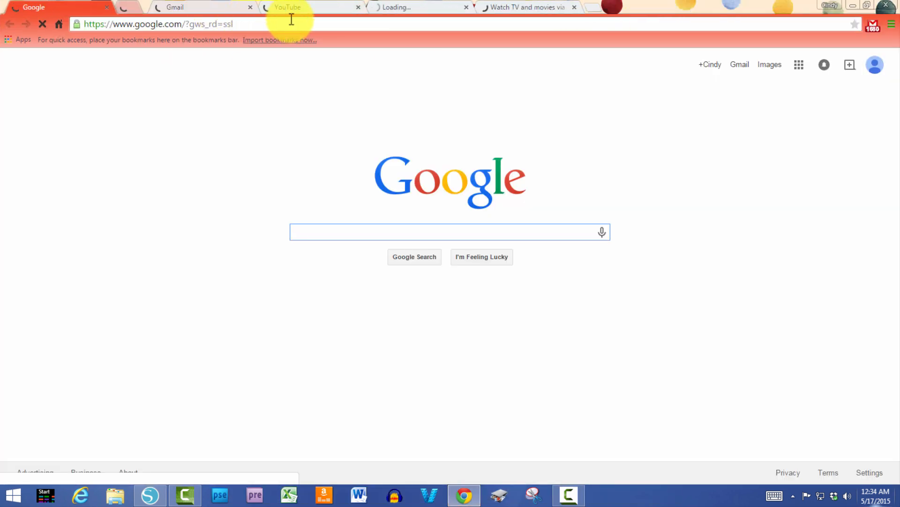
pyautogui.click(216, 8)
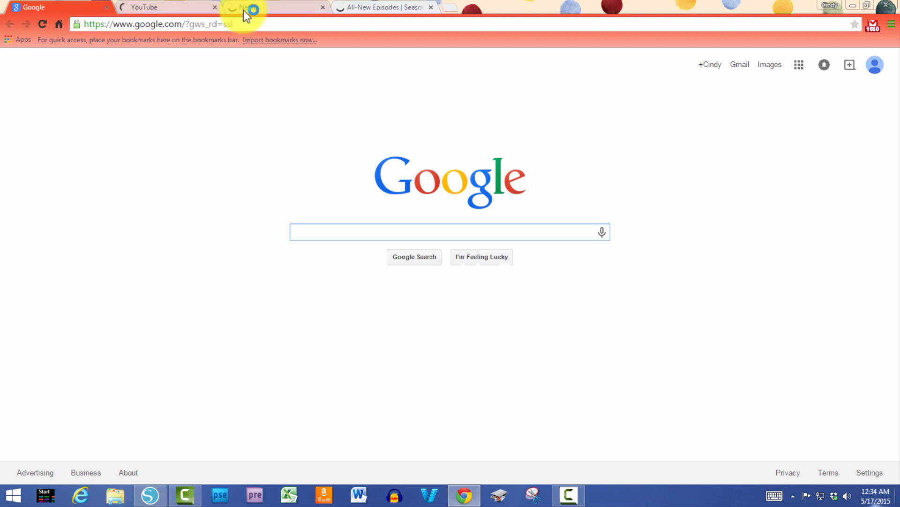
pyautogui.click(323, 7)
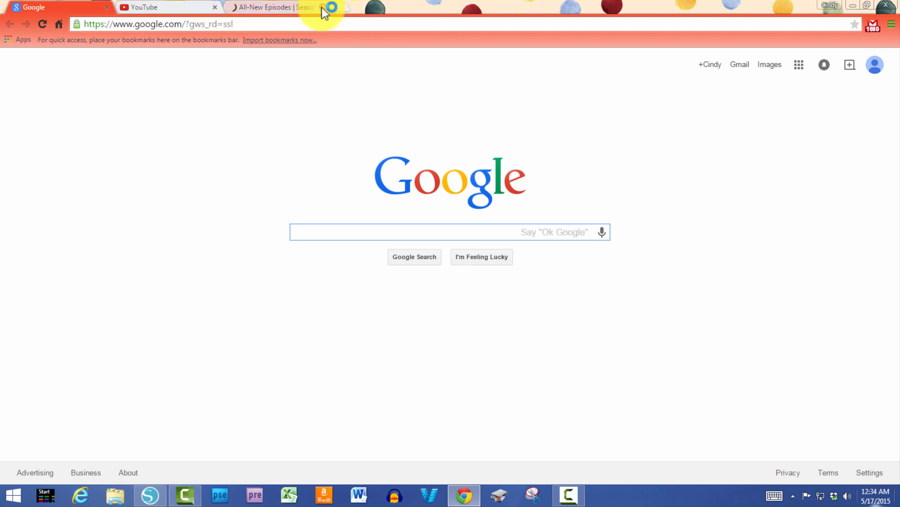
pyautogui.click(322, 8)
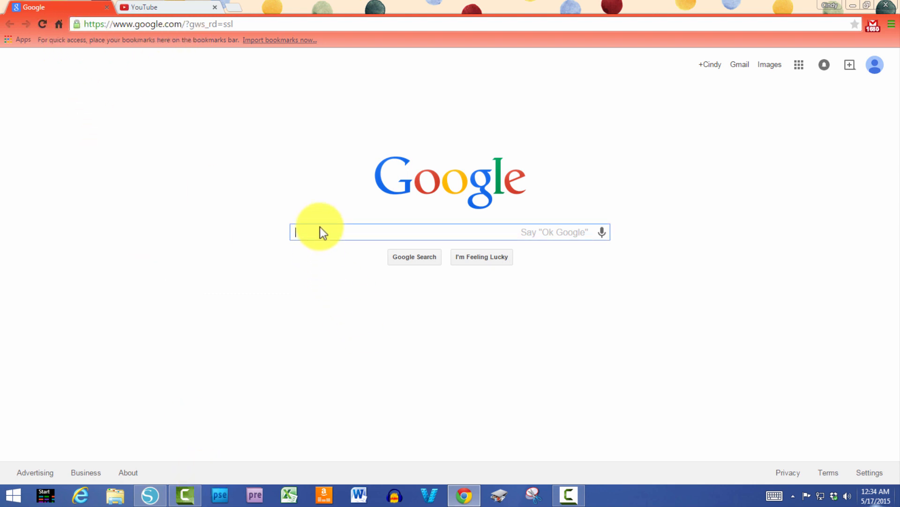
# - Search Google for "free clip art giraffe"
pyautogui.write('free clip')
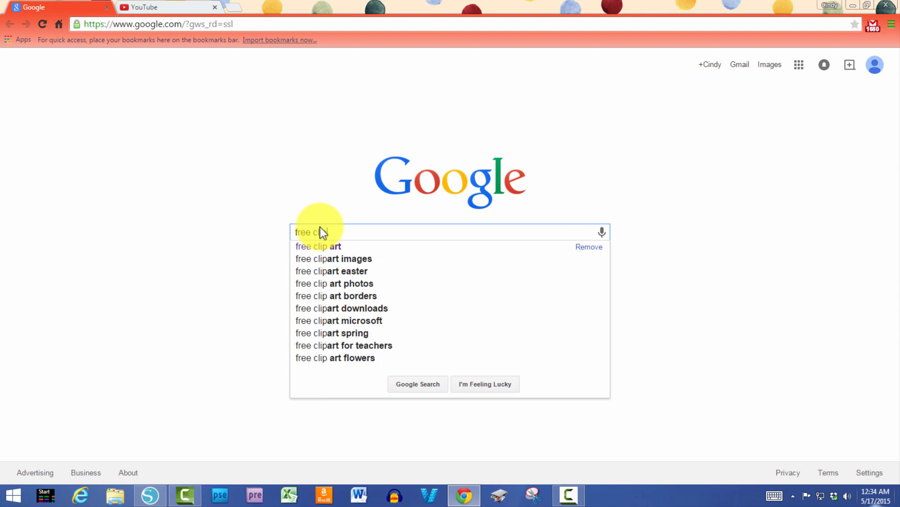
pyautogui.write(' art gir')
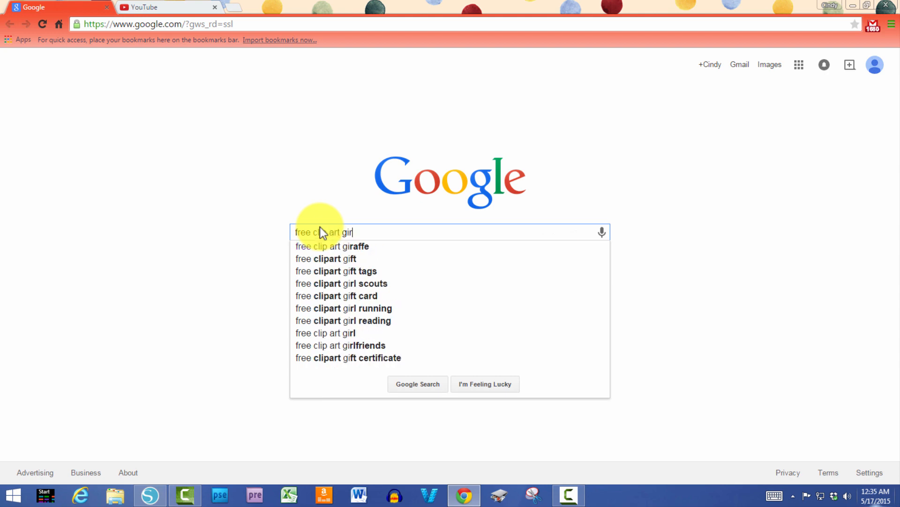
pyautogui.write('affe')
pyautogui.press('Return')
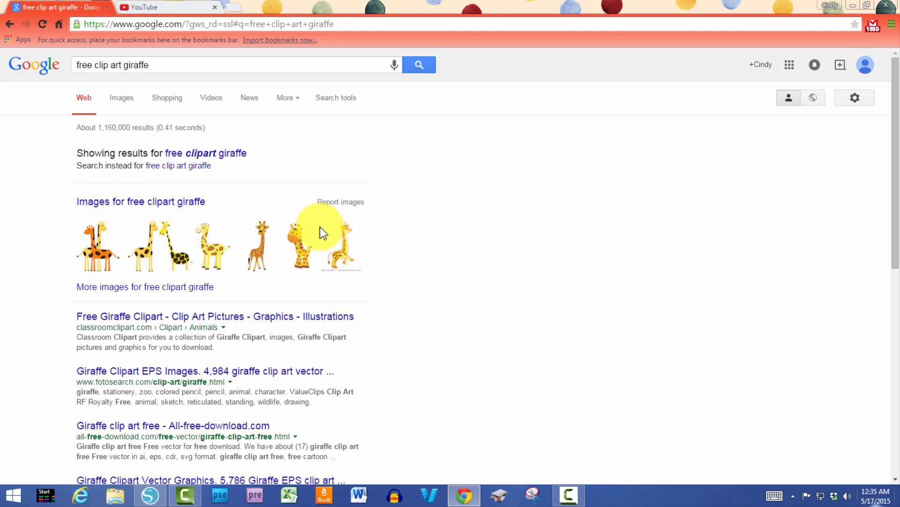
# - Show the image results for the giraffe search and limit them to Large size
pyautogui.click(113, 102)
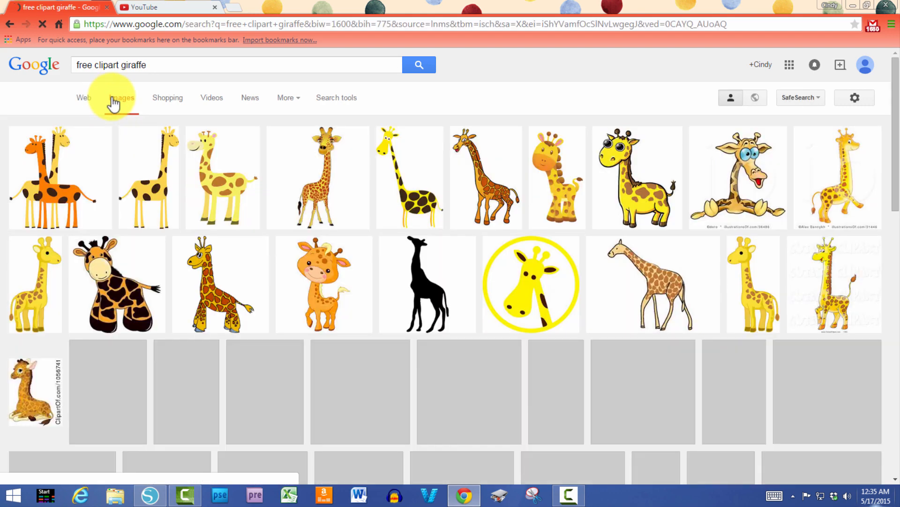
pyautogui.click(323, 100)
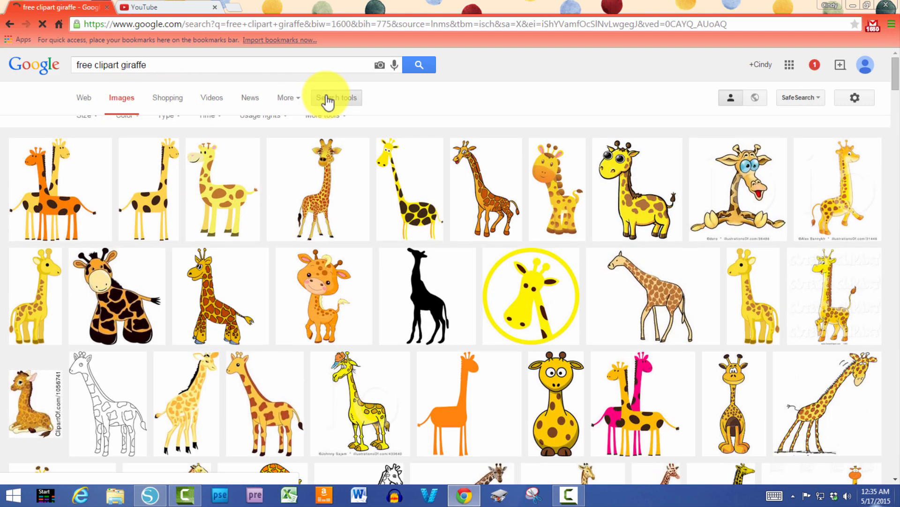
pyautogui.click(89, 127)
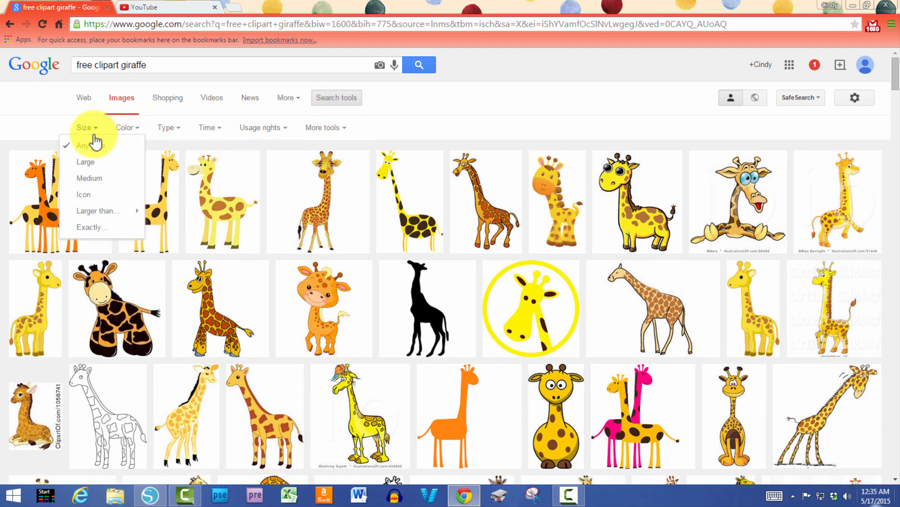
pyautogui.click(90, 163)
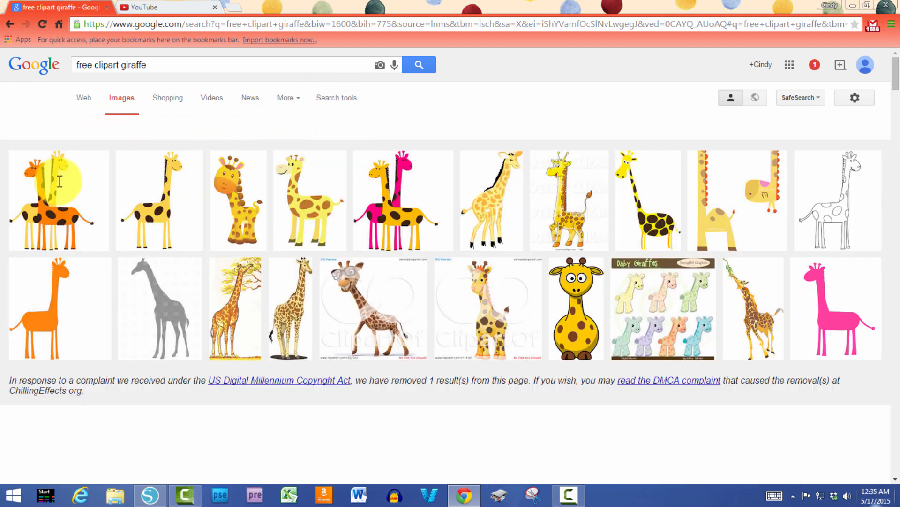
# - Preview the Becuo baby giraffe clipart among the large image results, and close the browser to return to Silhouette Studio
pyautogui.scroll(-2, 421, 310)
pyautogui.scroll(3, 421, 311)
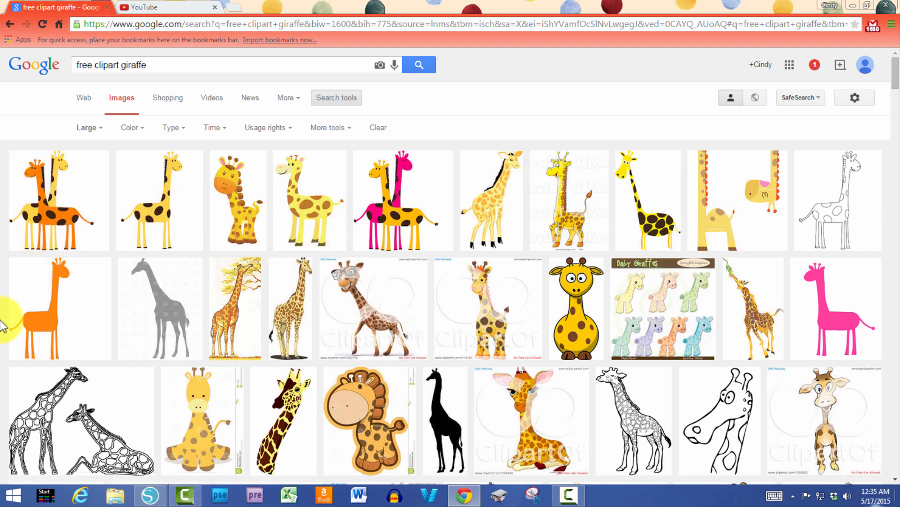
pyautogui.scroll(-1, 5, 321)
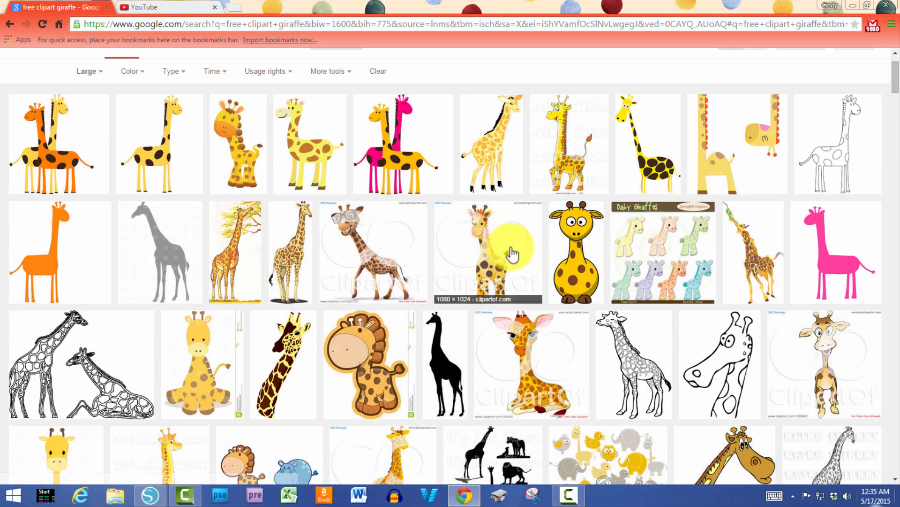
pyautogui.scroll(-5, 136, 289)
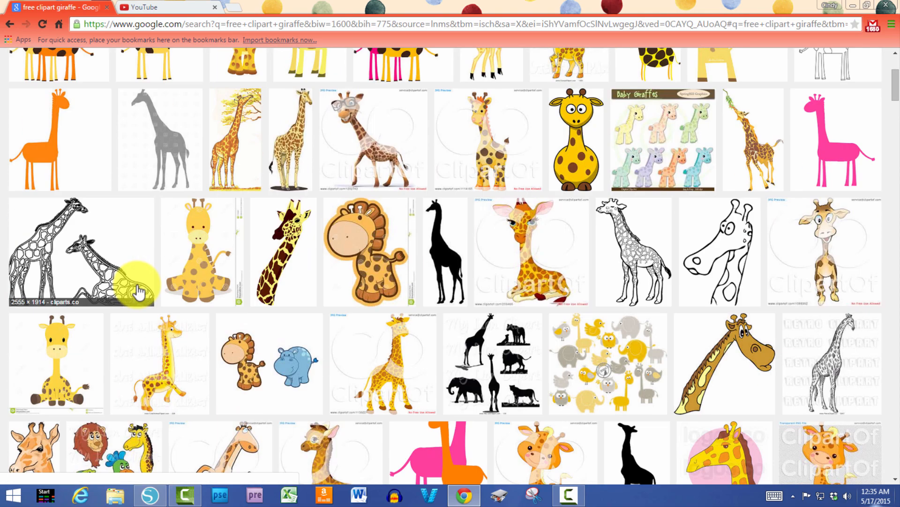
pyautogui.scroll(-2, 139, 292)
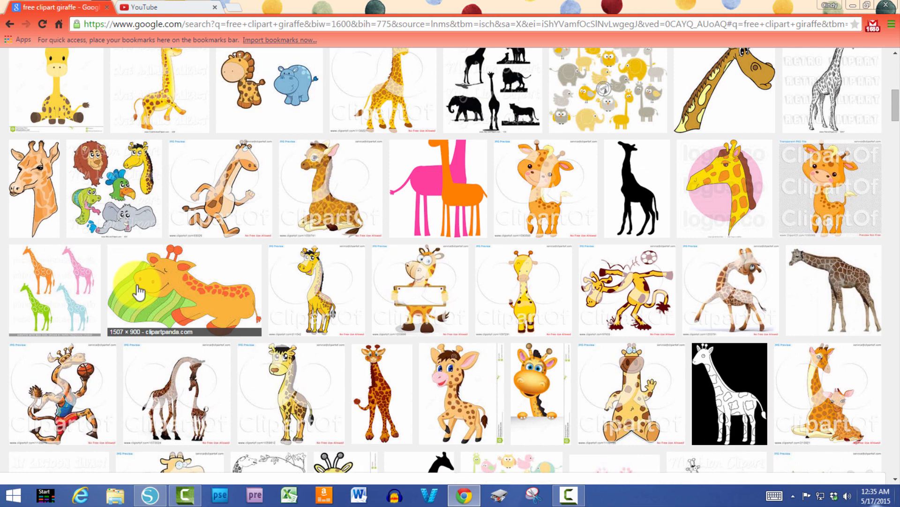
pyautogui.scroll(-1, 139, 292)
pyautogui.click(459, 322)
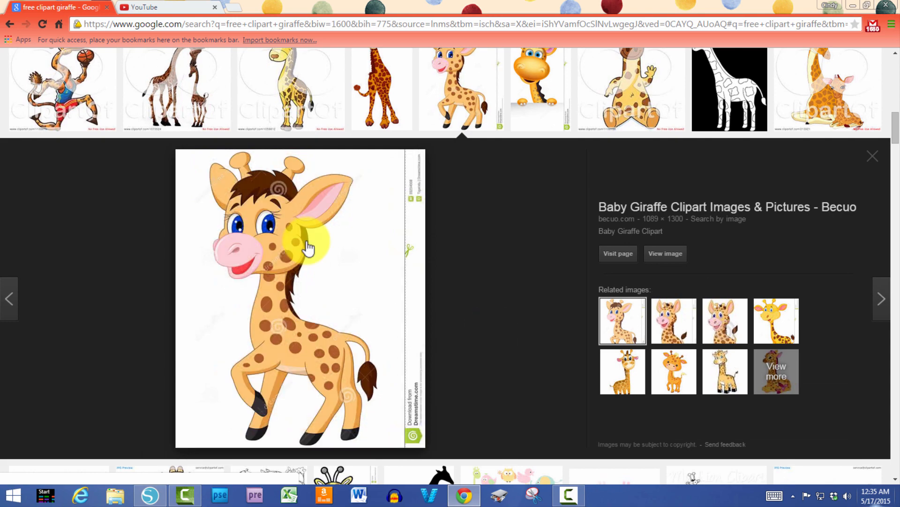
pyautogui.click(886, 5)
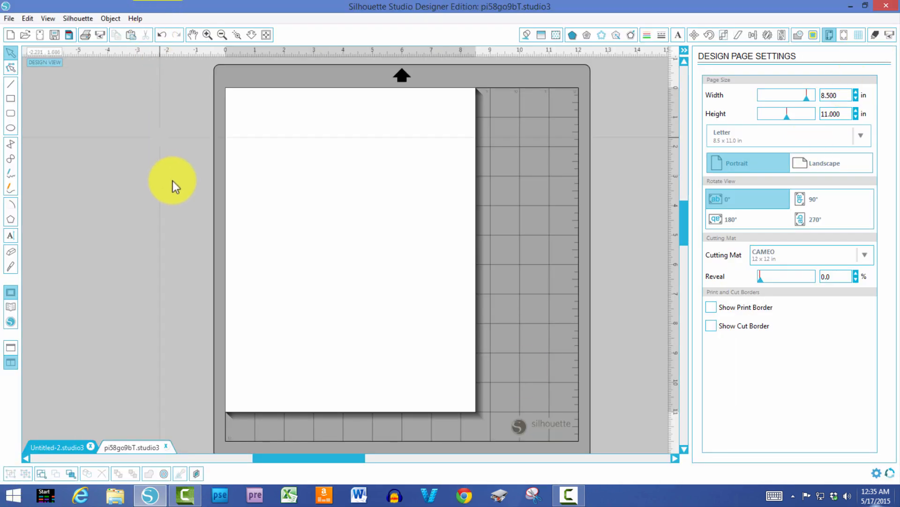
pyautogui.click(569, 494)
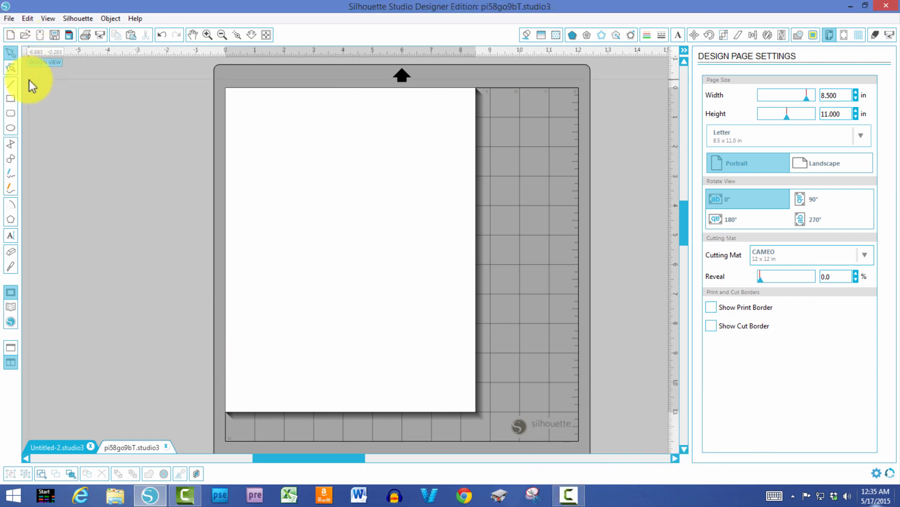
# - Open pi58go9bT.png from the Desktop and move the giraffe near the upper-left corner of the page
pyautogui.click(26, 35)
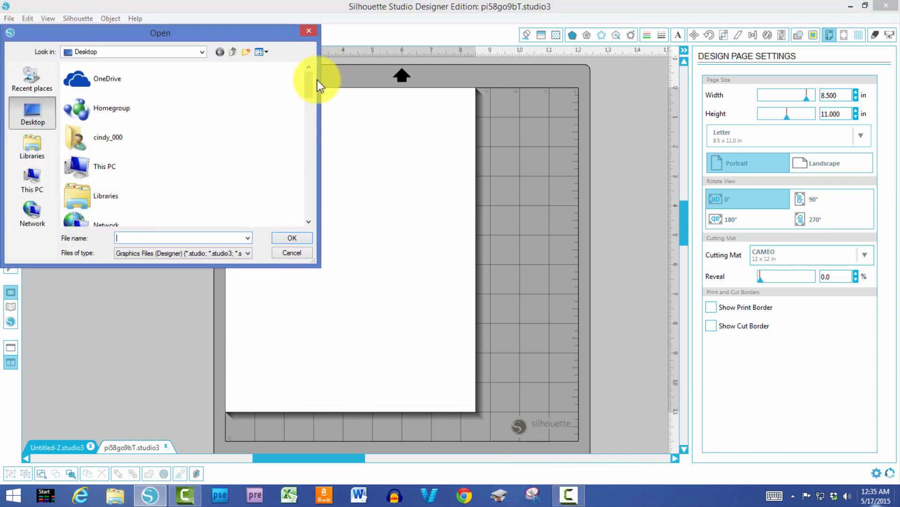
pyautogui.moveTo(312, 83); pyautogui.dragTo(300, 199)
pyautogui.click(106, 153)
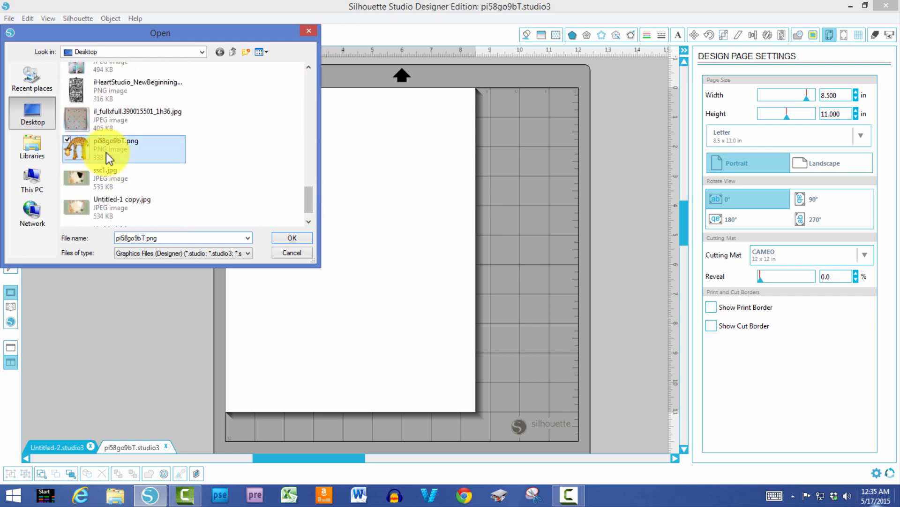
pyautogui.click(300, 242)
pyautogui.moveTo(317, 131); pyautogui.dragTo(338, 180)
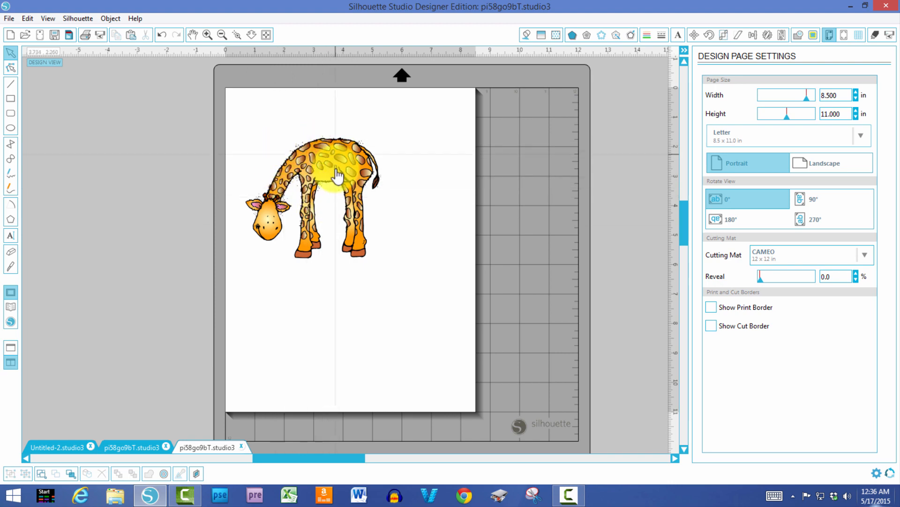
pyautogui.moveTo(336, 177); pyautogui.dragTo(333, 135)
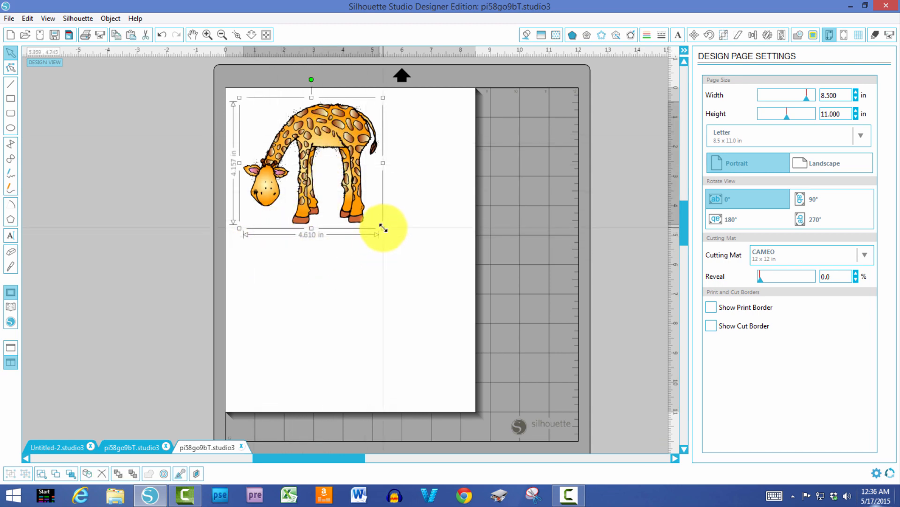
# - Enter a width of 4.0 in for the giraffe in the Scale settings with the aspect ratio locked
pyautogui.click(723, 35)
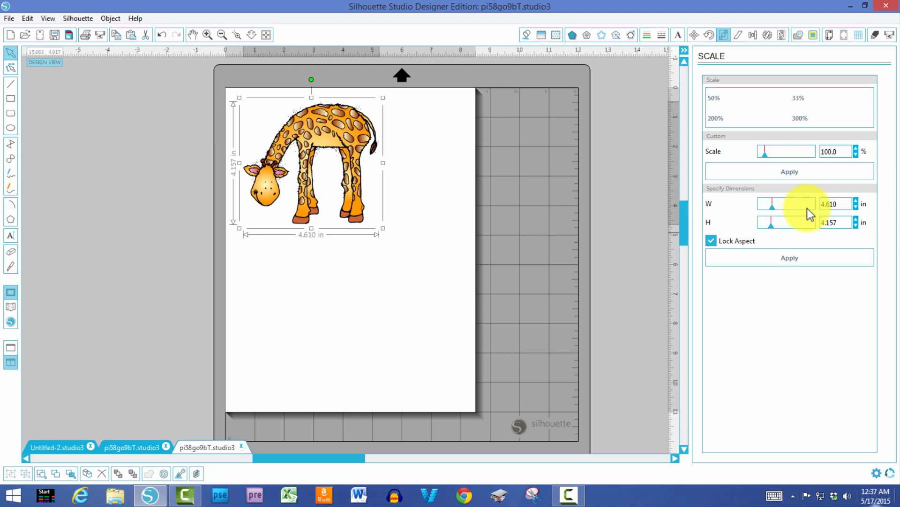
pyautogui.moveTo(844, 207); pyautogui.dragTo(805, 212)
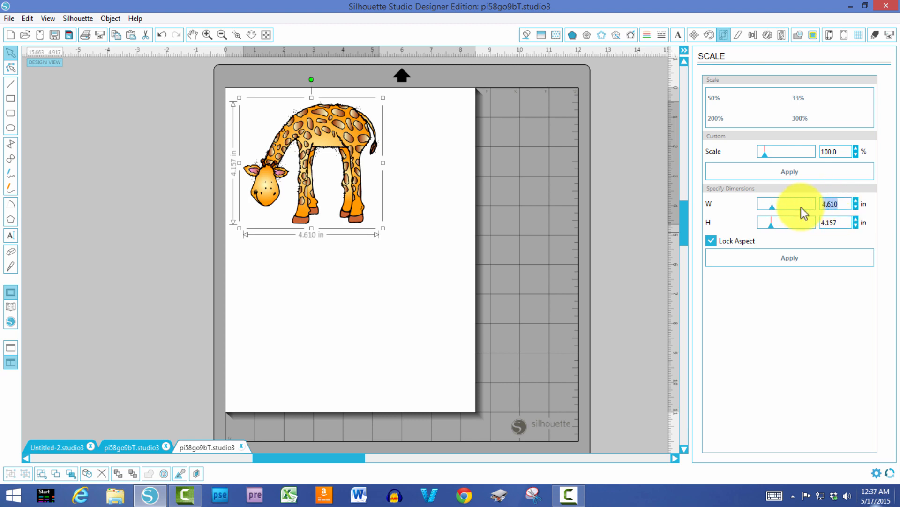
pyautogui.write('4.0')
pyautogui.press('Tab')
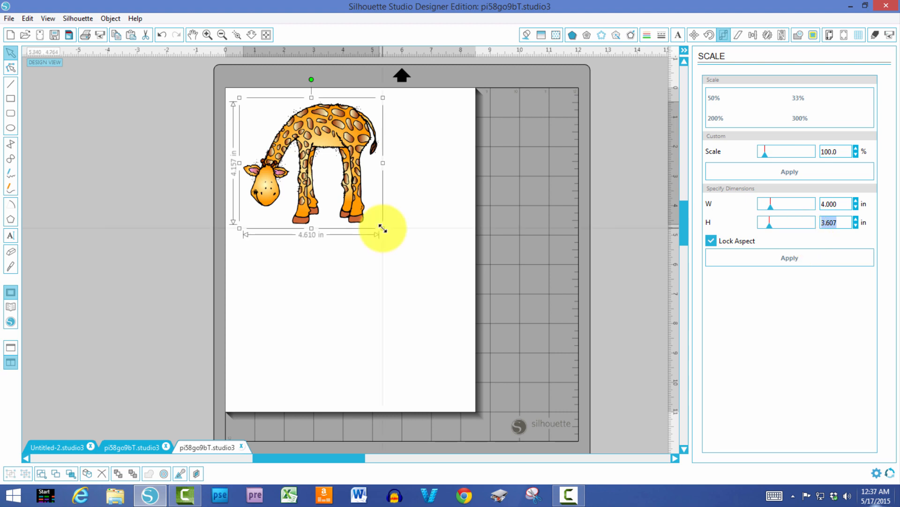
# - Scale the giraffe proportionally from its corner to about 4.45 × 4.02 in and shift it slightly right and down on the page
pyautogui.moveTo(383, 229)
pyautogui.mouseDown()
pyautogui.moveTo(392, 255)
pyautogui.moveTo(379, 211)
pyautogui.moveTo(402, 256)
pyautogui.moveTo(370, 210)
pyautogui.moveTo(375, 229)
pyautogui.mouseUp()
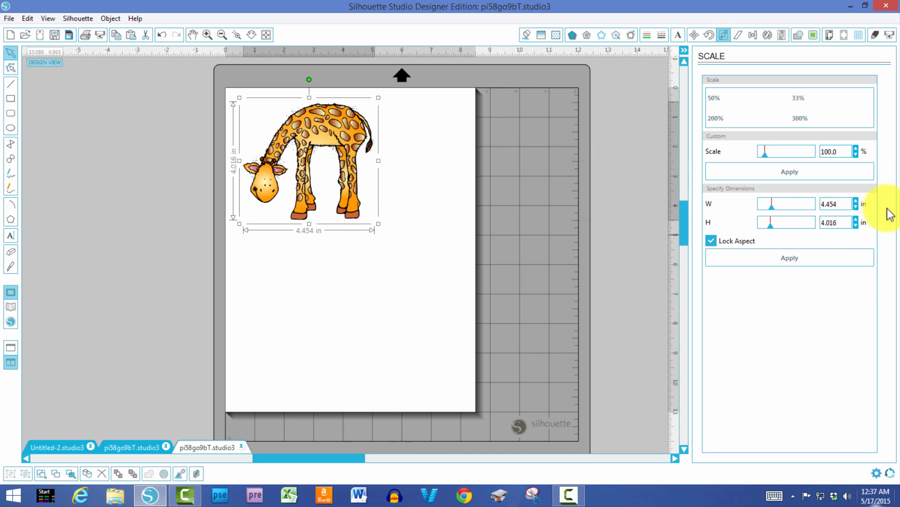
pyautogui.click(841, 226)
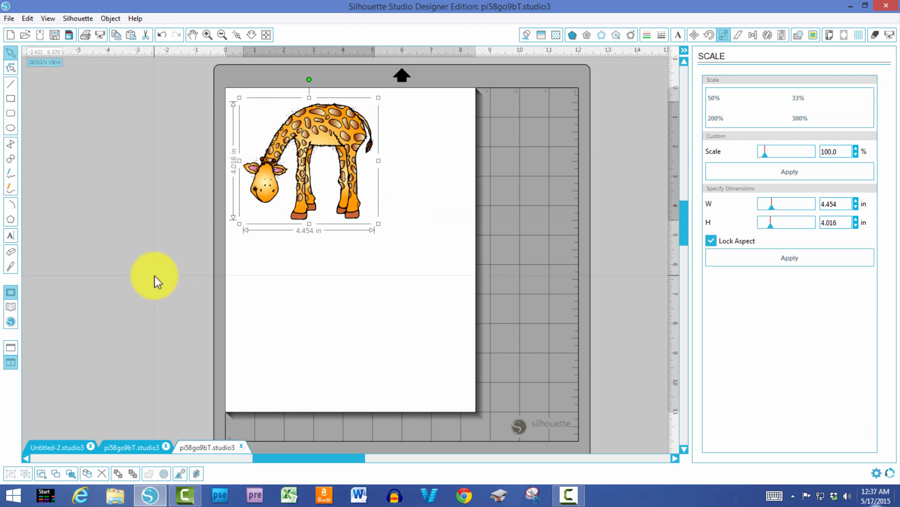
pyautogui.moveTo(361, 137)
pyautogui.mouseDown()
pyautogui.moveTo(380, 167)
pyautogui.moveTo(372, 137)
pyautogui.mouseUp()
# - Display the Design Page Settings for the giraffe document
pyautogui.click(827, 36)
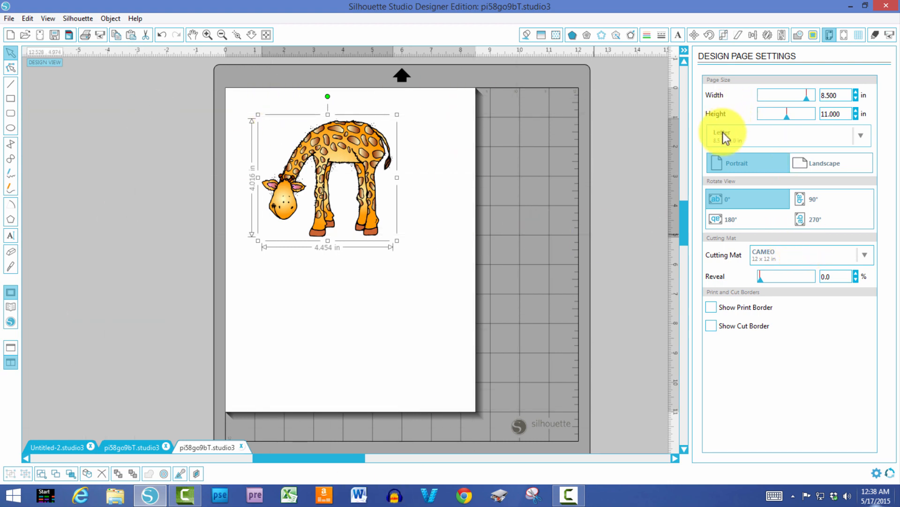
pyautogui.click(828, 38)
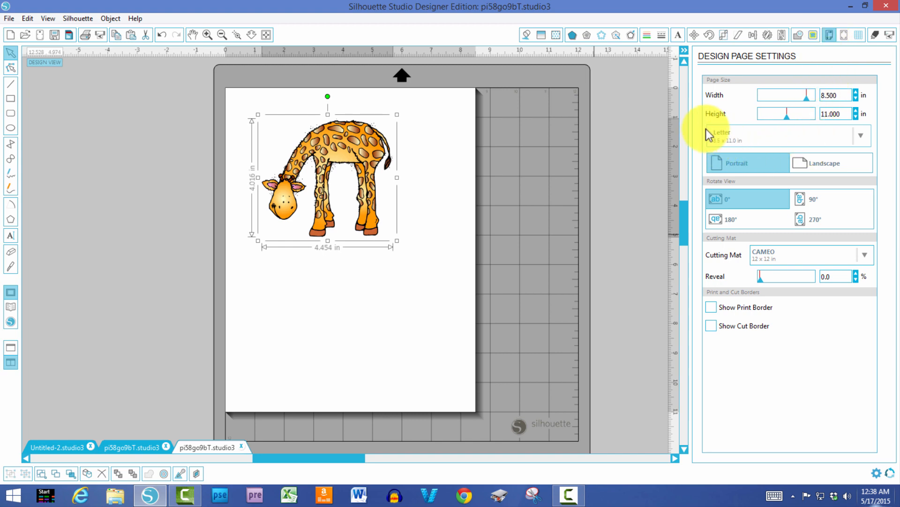
# - Switch the page size to Current Printer and return it to Letter
pyautogui.click(855, 137)
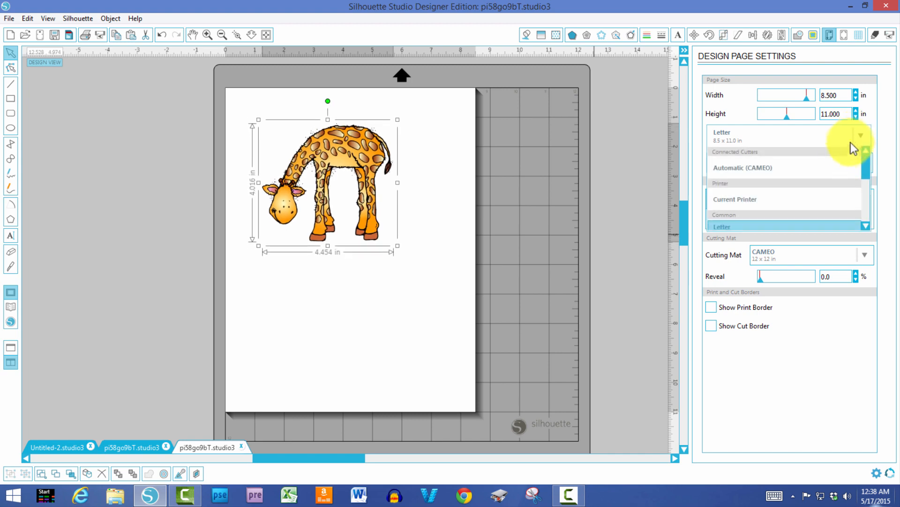
pyautogui.click(762, 196)
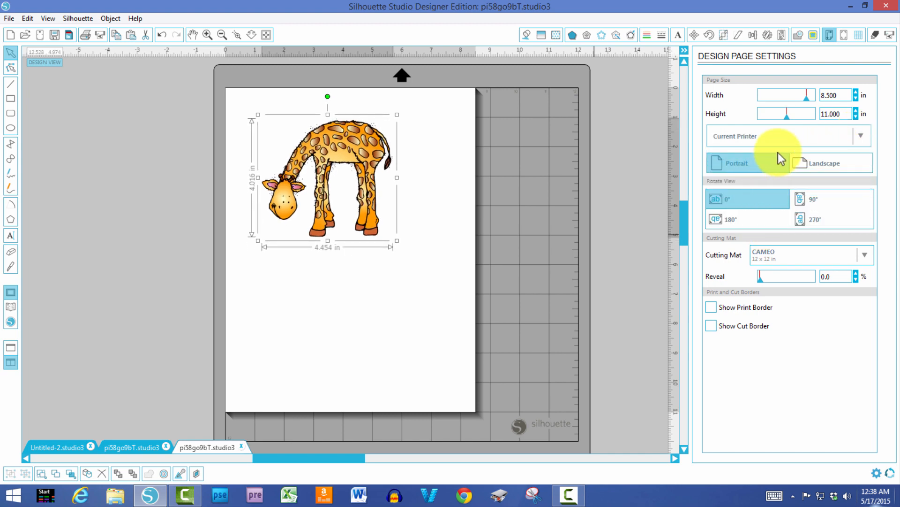
pyautogui.click(781, 141)
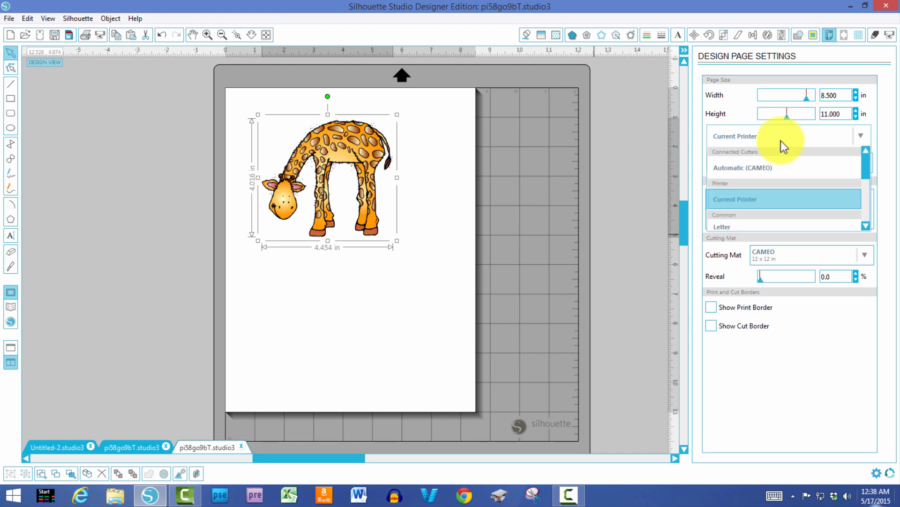
pyautogui.click(766, 221)
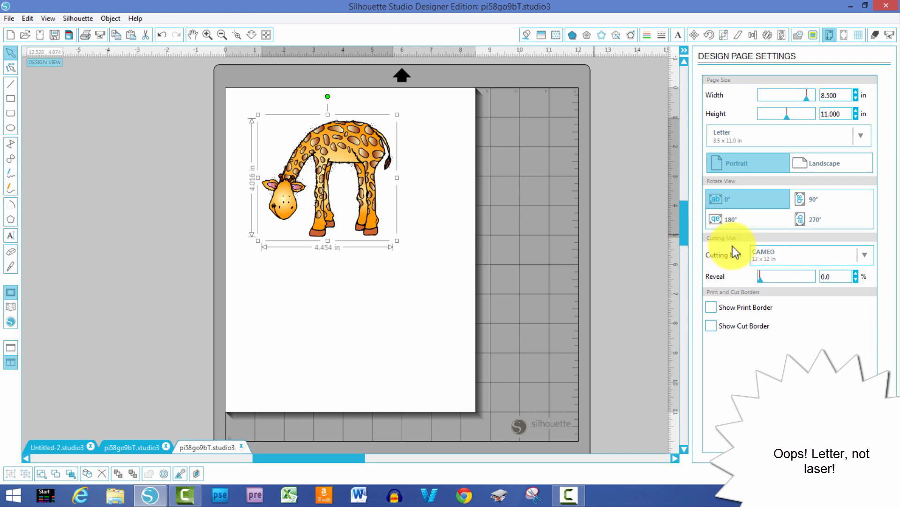
# - Review the available cutting mats and keep the CAMEO 12 x 12 in mat selected
pyautogui.click(866, 253)
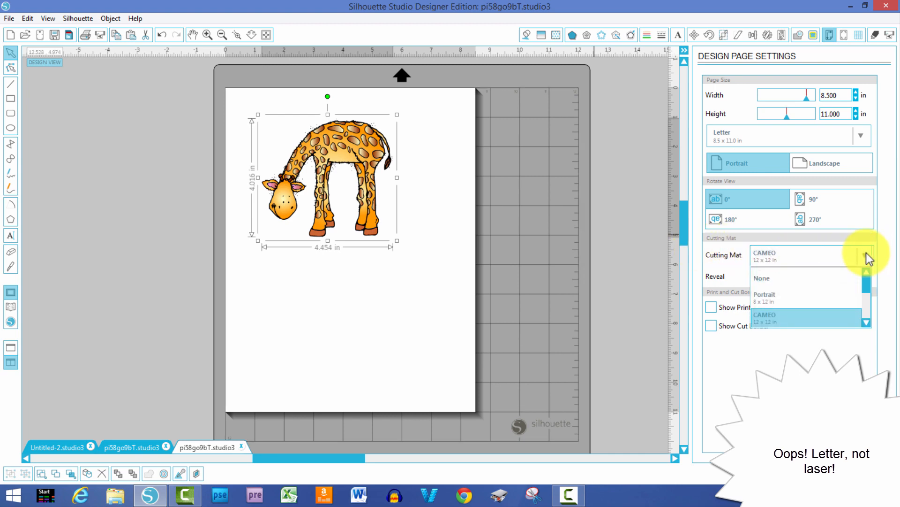
pyautogui.click(817, 314)
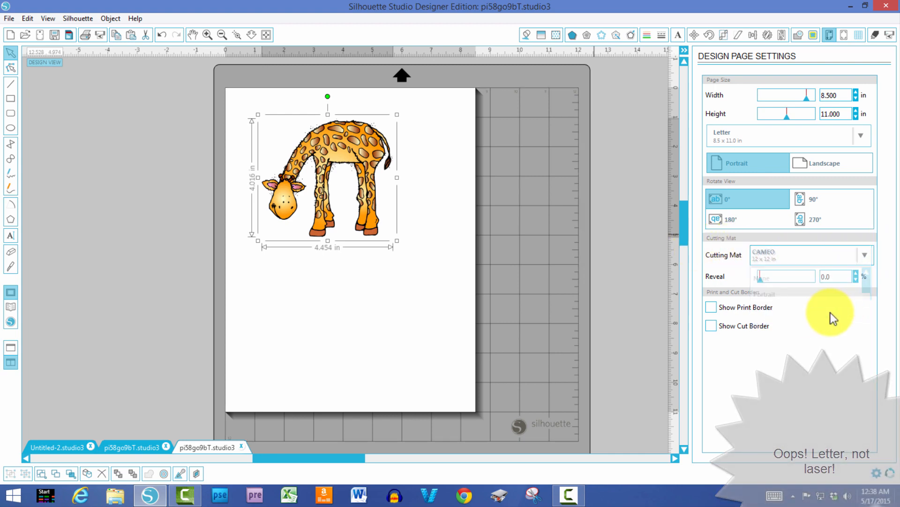
pyautogui.click(867, 265)
pyautogui.moveTo(868, 280); pyautogui.dragTo(866, 295)
pyautogui.scroll(2, 867, 294)
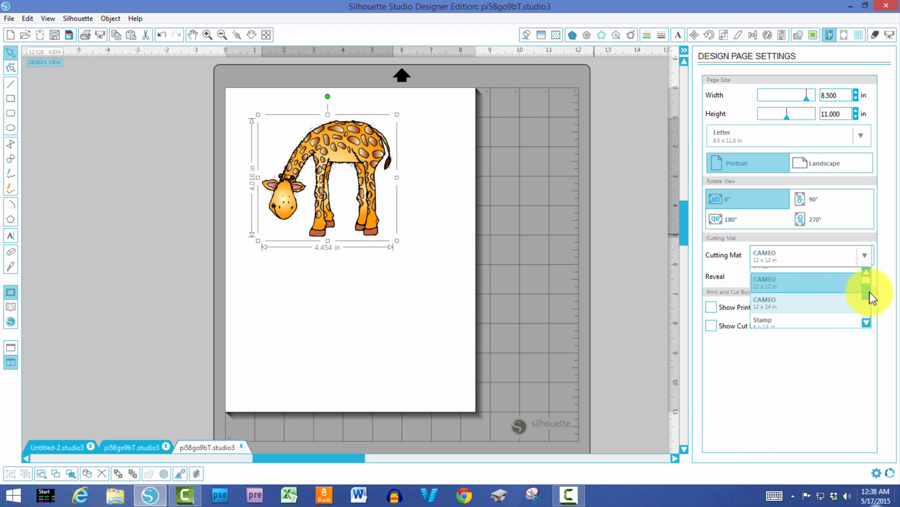
pyautogui.moveTo(865, 291)
pyautogui.mouseDown()
pyautogui.moveTo(863, 310)
pyautogui.moveTo(866, 283)
pyautogui.mouseUp()
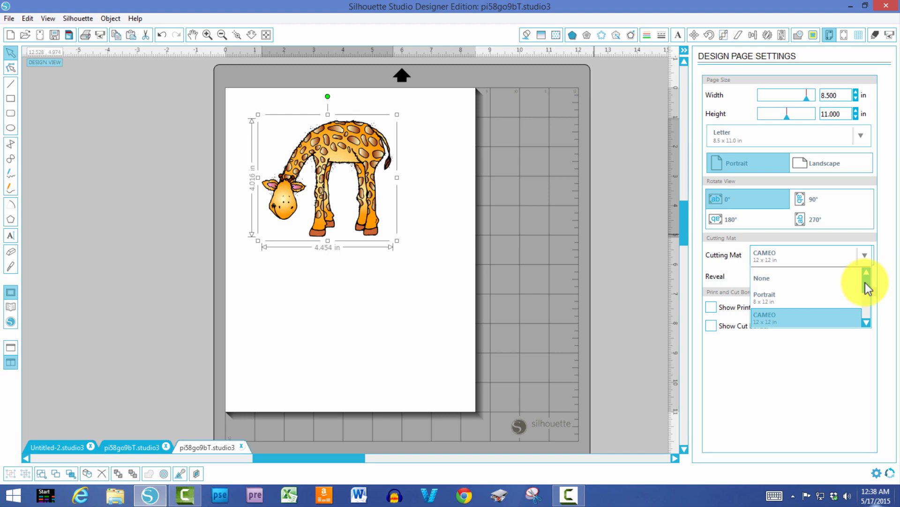
pyautogui.moveTo(866, 282); pyautogui.dragTo(864, 285)
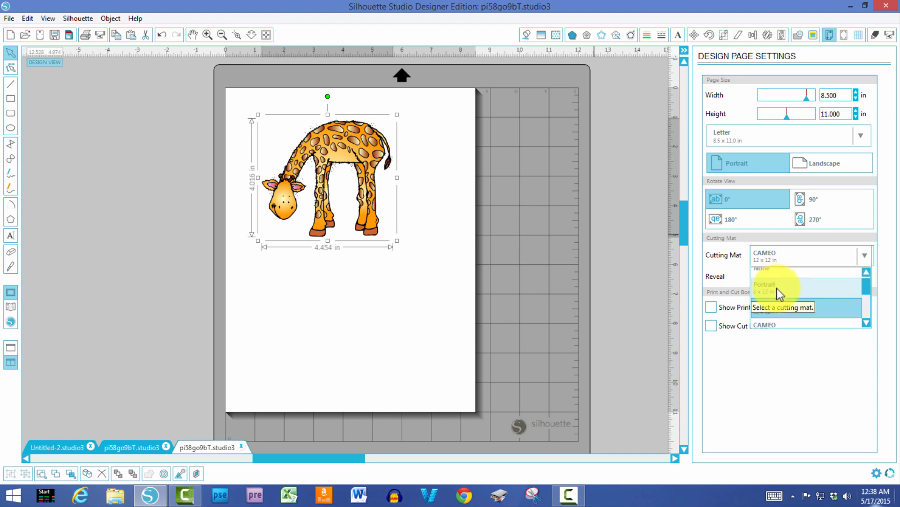
pyautogui.click(776, 305)
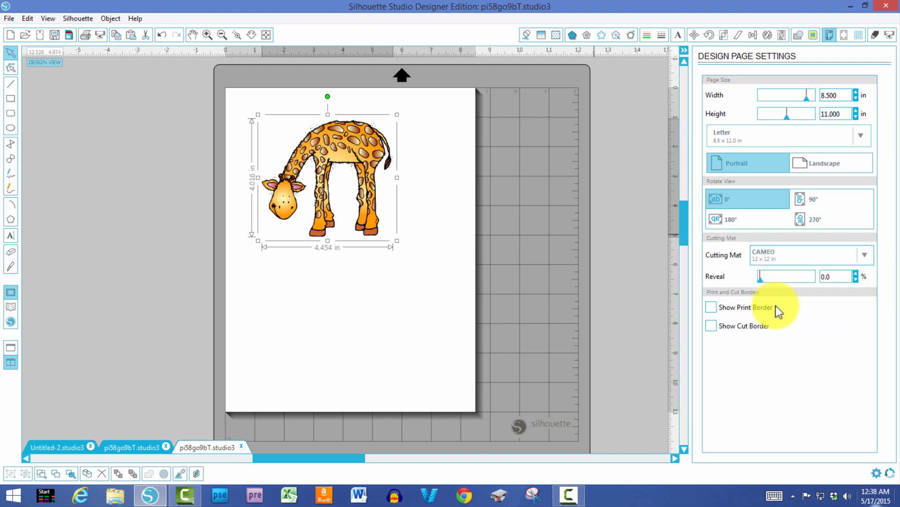
# - Set the cutting mat reveal to 32.5% and show both the print border and the cut border
pyautogui.click(777, 277)
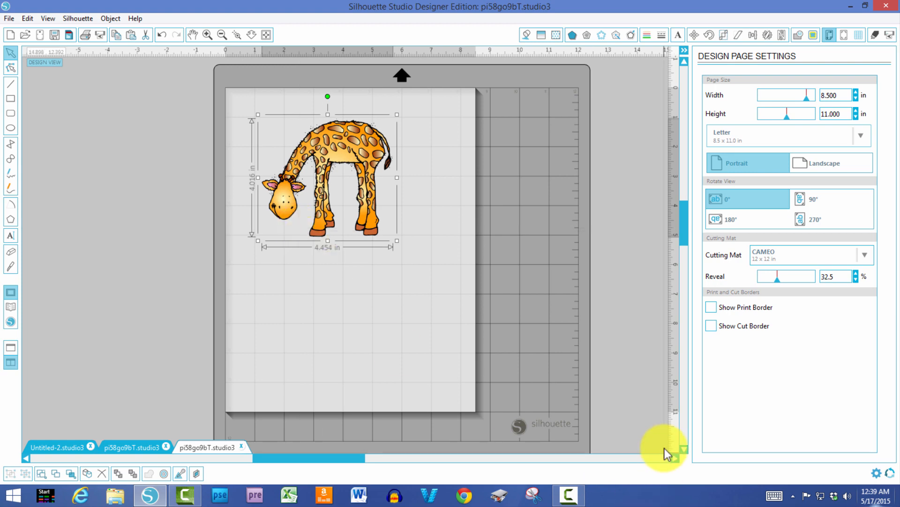
pyautogui.click(711, 307)
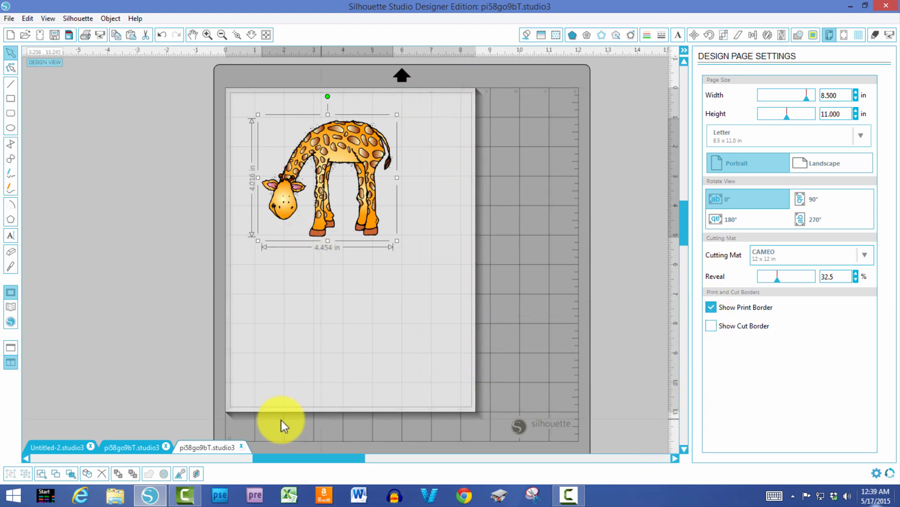
pyautogui.click(711, 326)
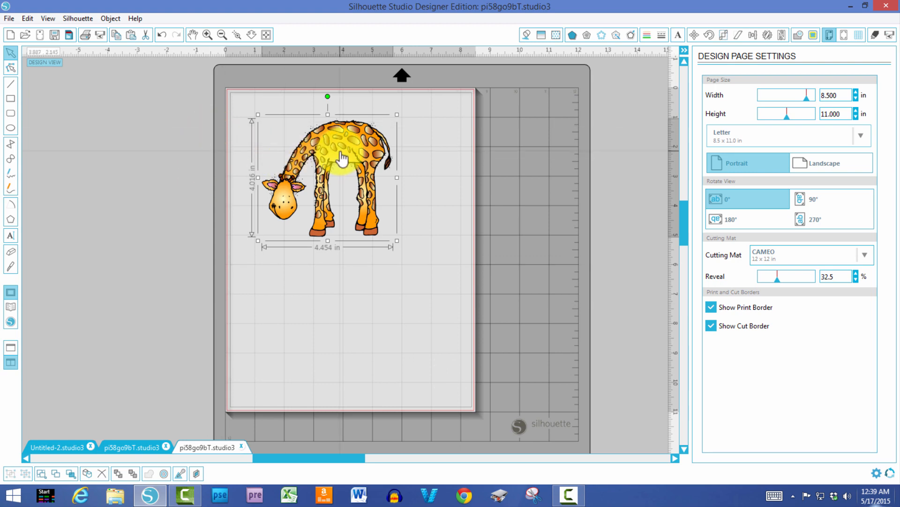
# - Move the giraffe across the page's left-hand borders and back inside them
pyautogui.moveTo(334, 156); pyautogui.dragTo(300, 155)
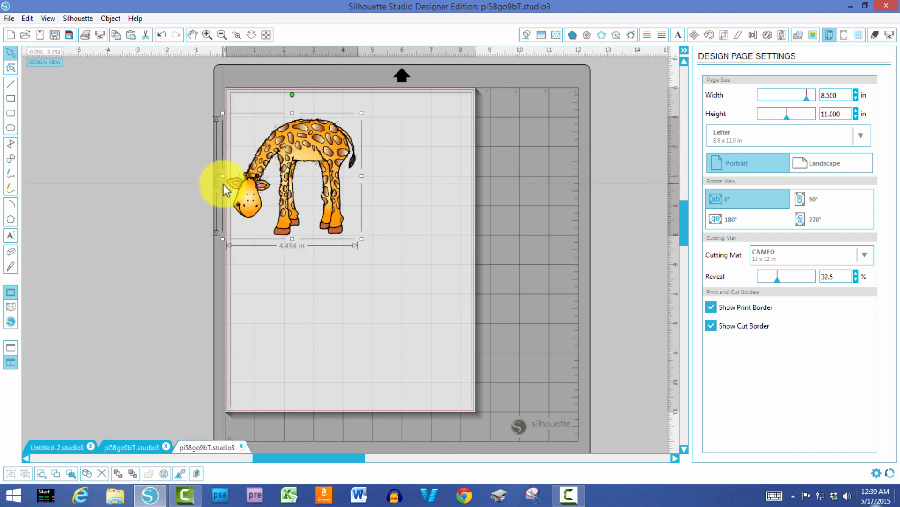
pyautogui.moveTo(287, 165); pyautogui.dragTo(312, 159)
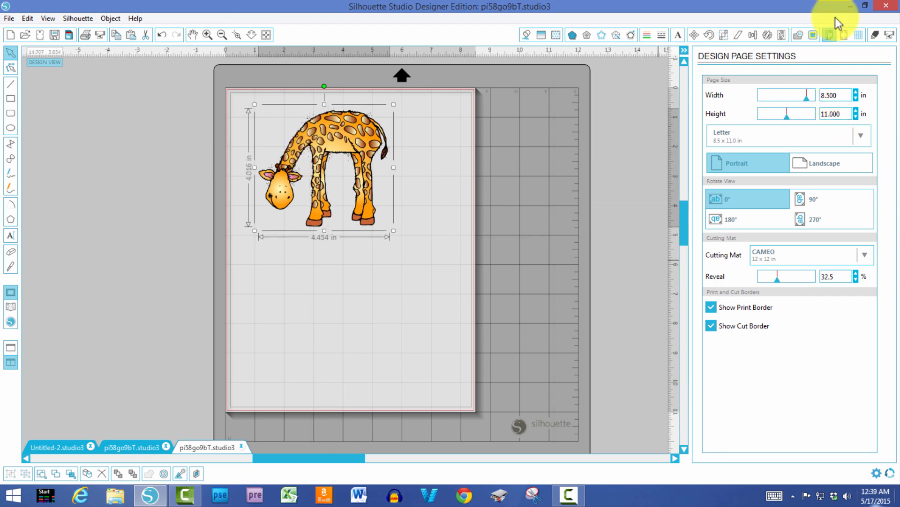
# - Turn on registration marks in the Type 1 (CAMEO, Portrait) style
pyautogui.click(845, 35)
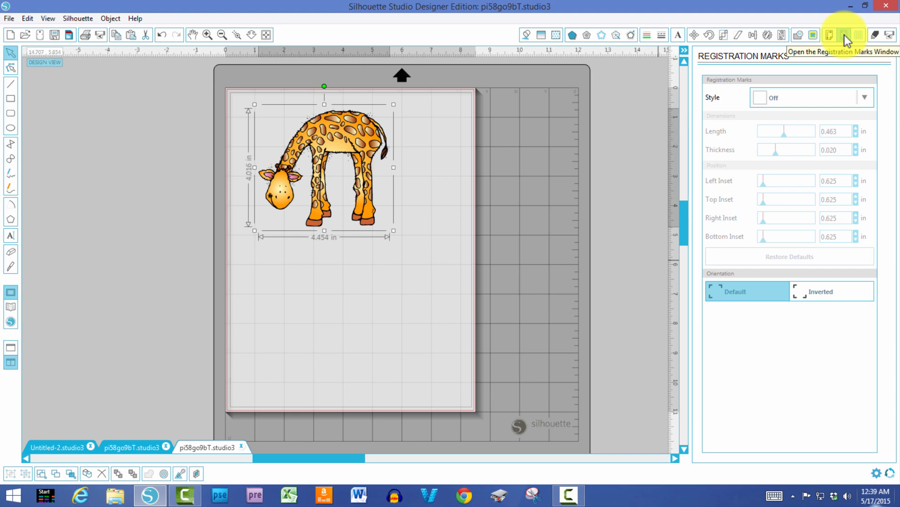
pyautogui.click(866, 103)
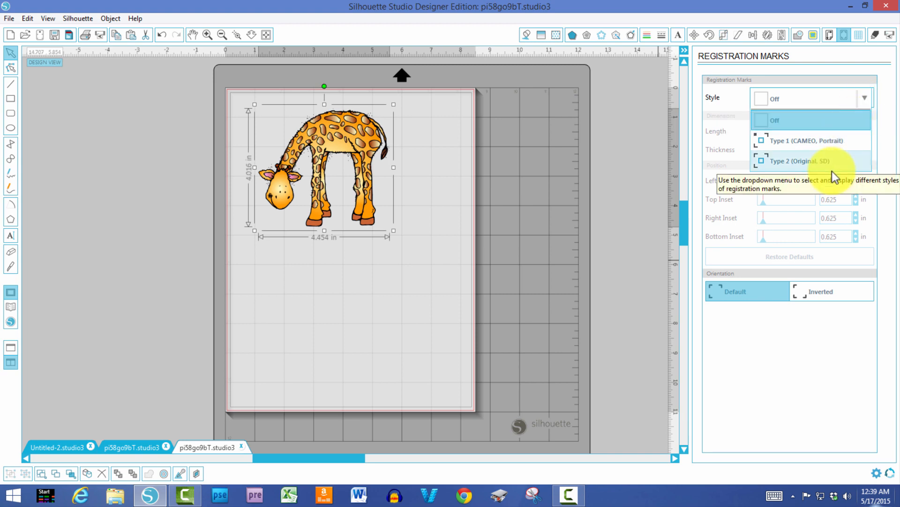
pyautogui.click(826, 142)
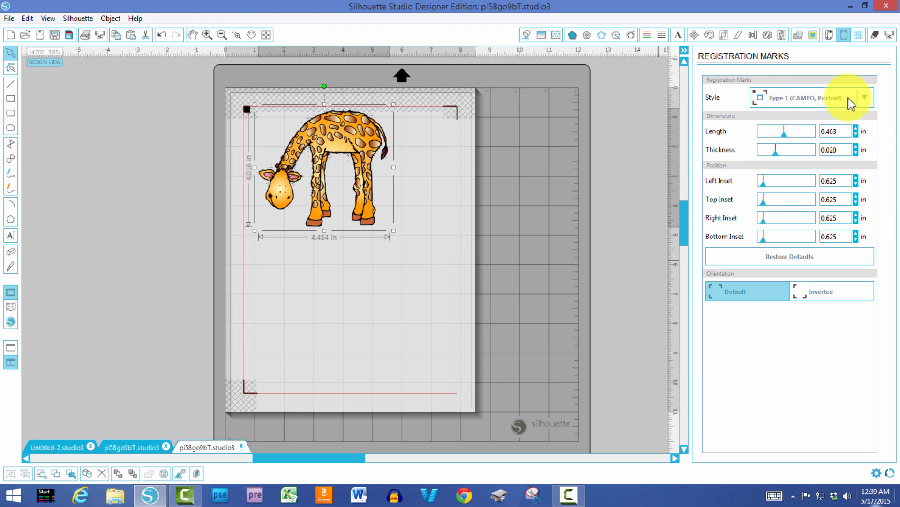
# - Switch the registration marks to Type 2 (Original, SD) and return them to Type 1 (CAMEO, Portrait)
pyautogui.click(867, 101)
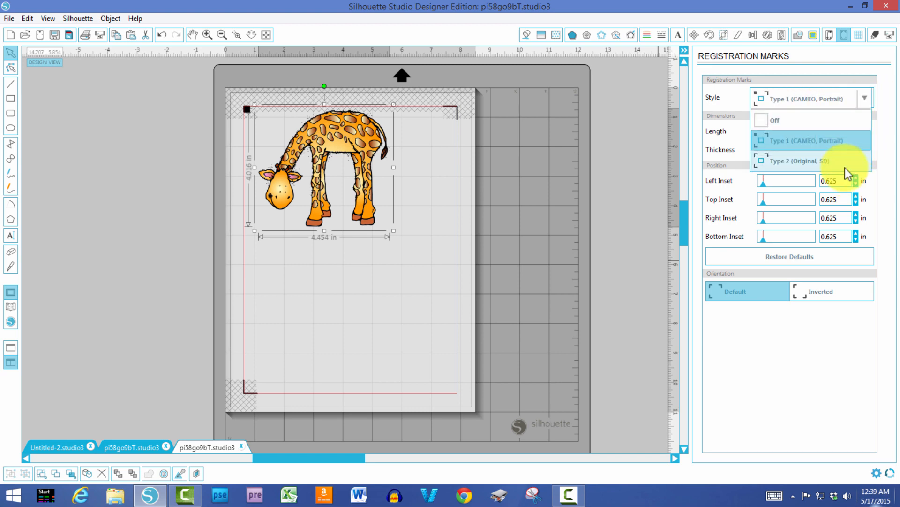
pyautogui.click(819, 162)
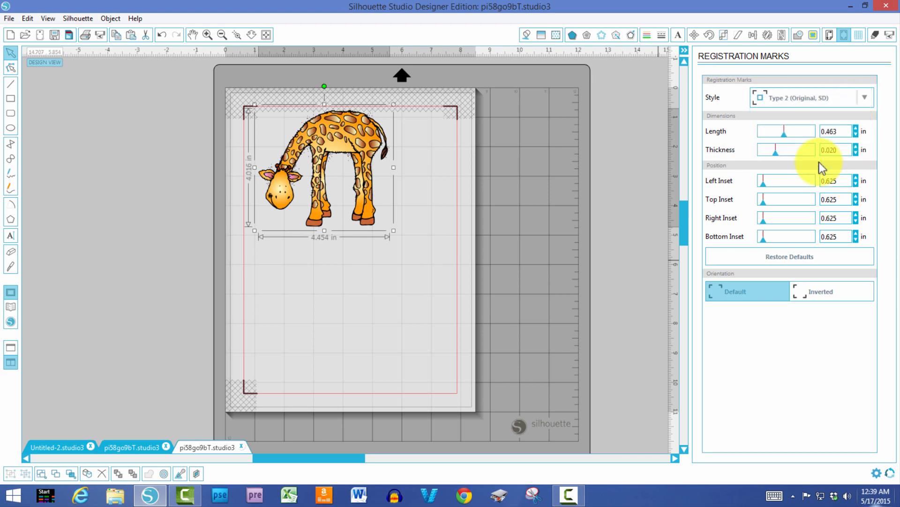
pyautogui.click(828, 103)
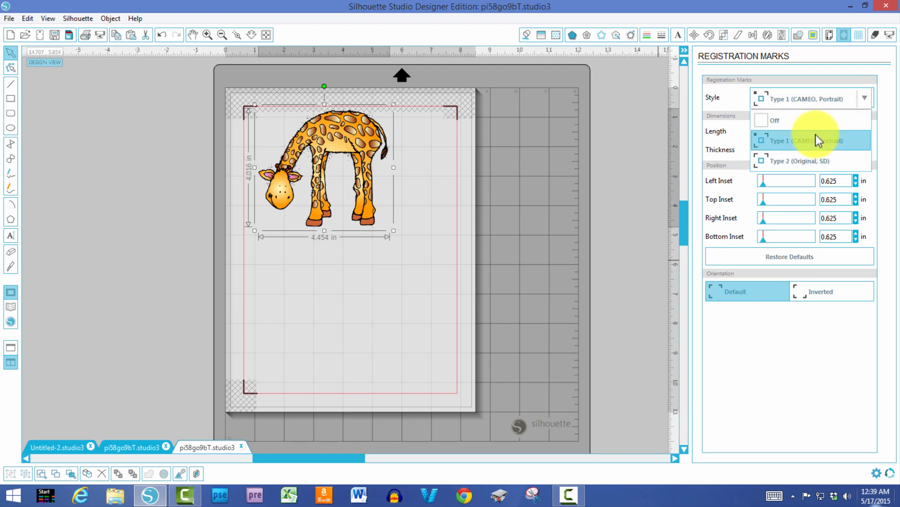
pyautogui.click(815, 136)
pyautogui.click(866, 96)
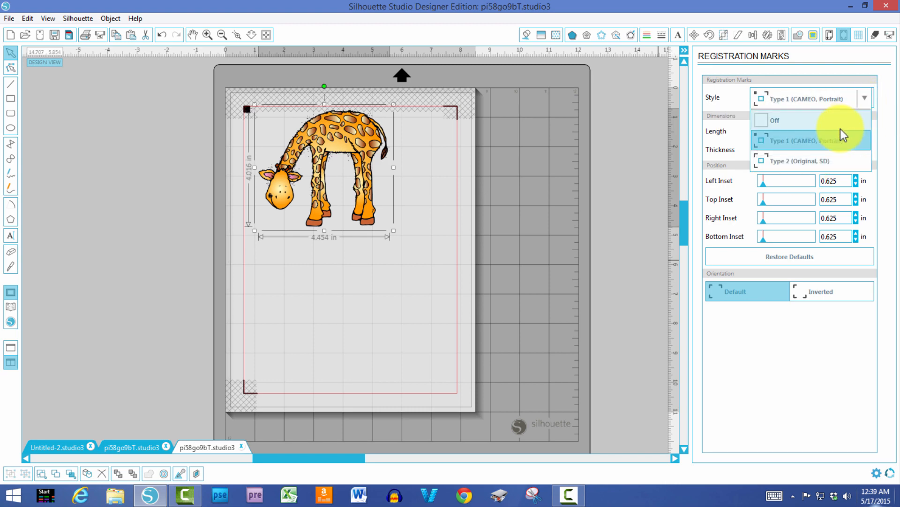
pyautogui.click(831, 141)
pyautogui.click(840, 101)
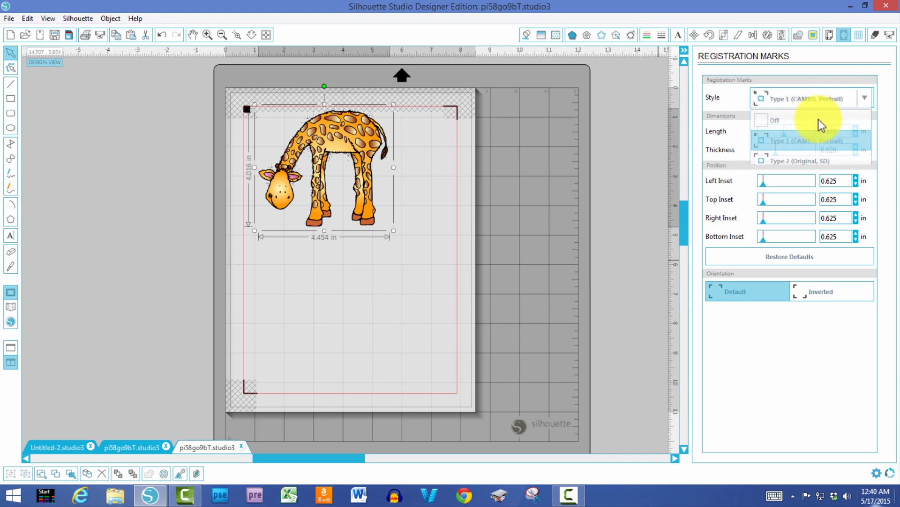
pyautogui.click(805, 140)
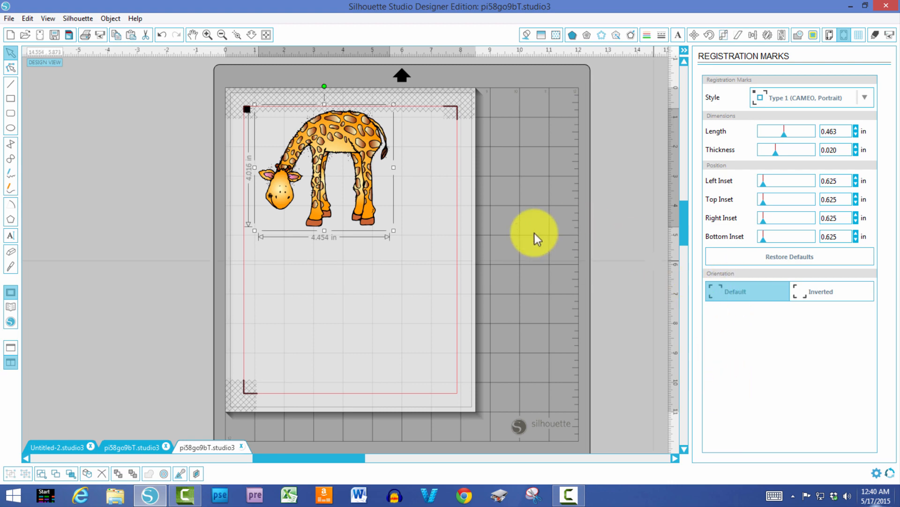
# - Move the giraffe slightly down on the page, inside the cut border and clear of the hatched registration mark areas
pyautogui.moveTo(320, 182); pyautogui.dragTo(348, 155)
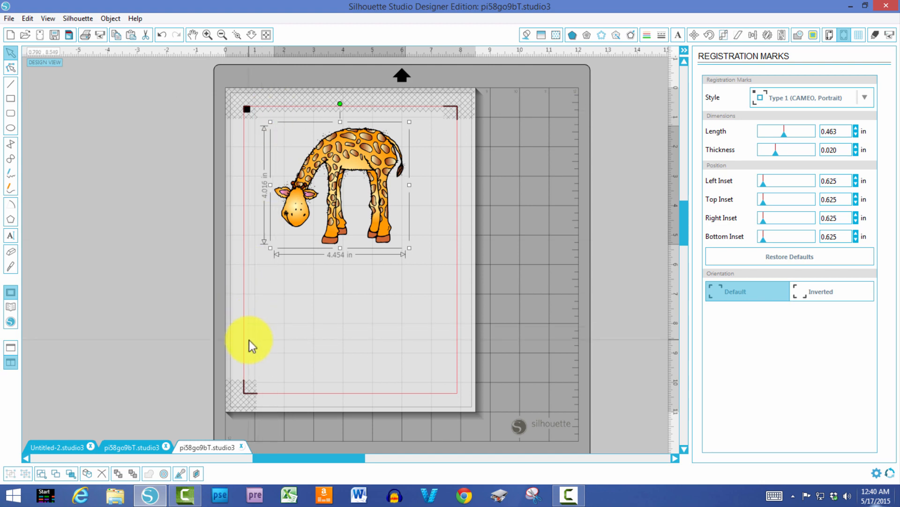
pyautogui.moveTo(341, 179); pyautogui.dragTo(327, 182)
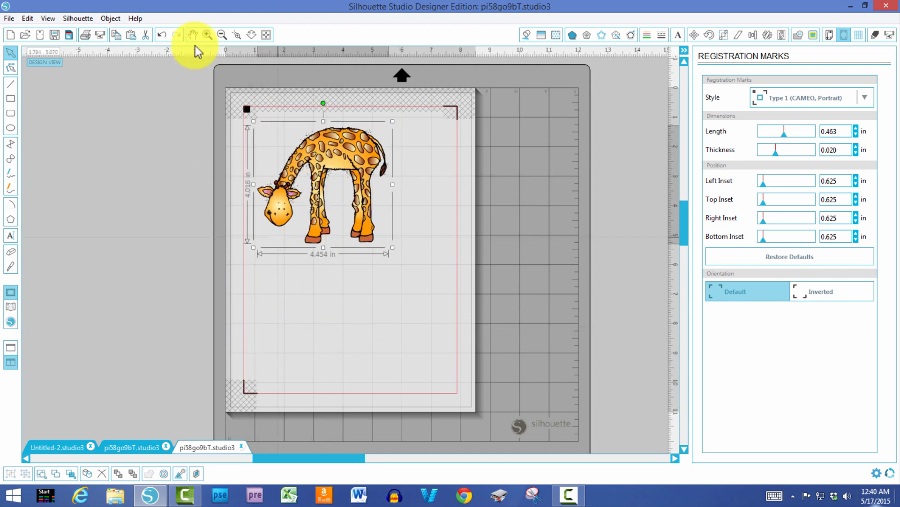
# - Select a trace area of about 5.14 × 4.76 in around the whole giraffe
pyautogui.click(813, 34)
pyautogui.click(161, 253)
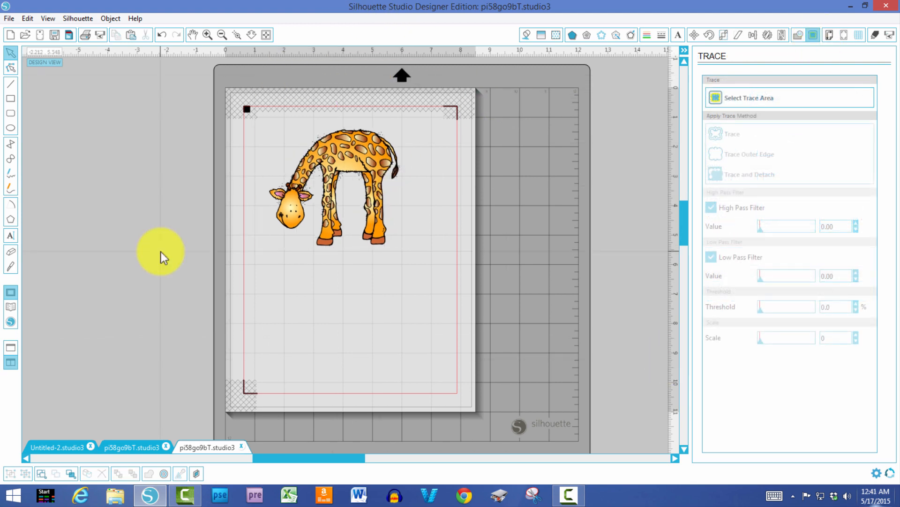
pyautogui.click(721, 93)
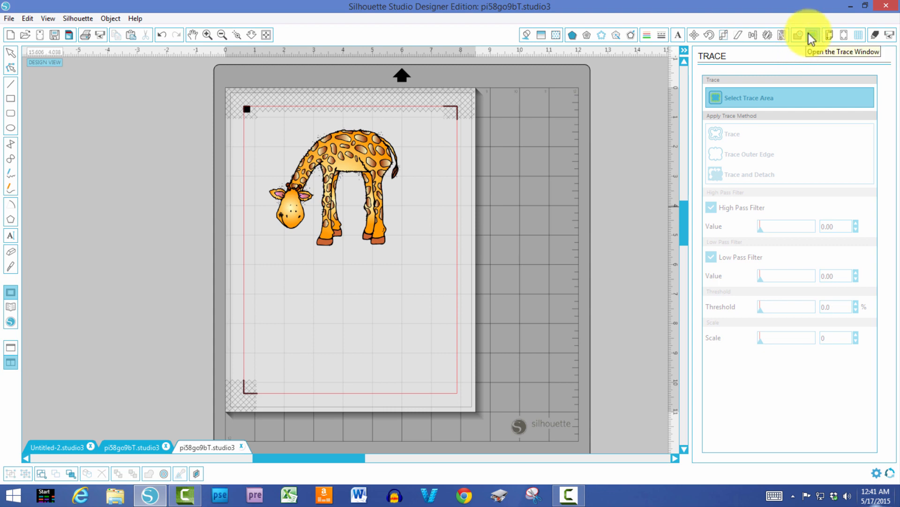
pyautogui.click(739, 104)
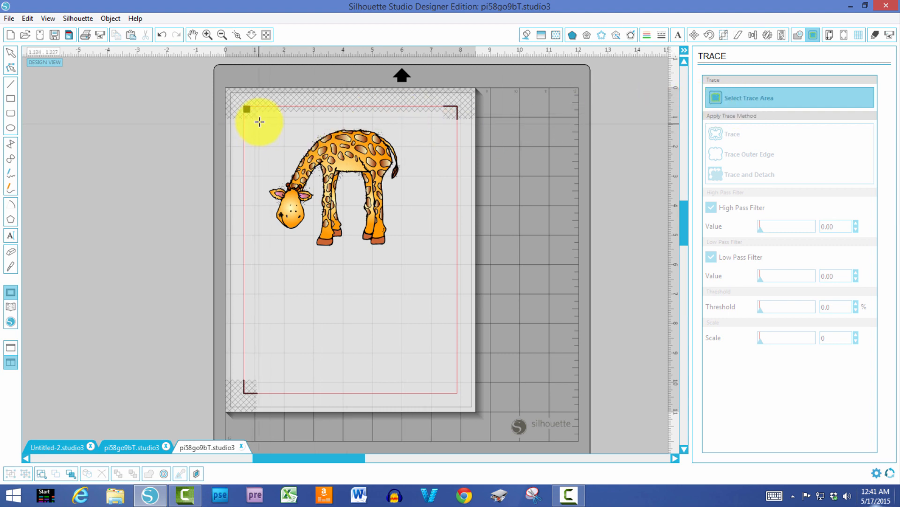
pyautogui.moveTo(261, 114)
pyautogui.mouseDown()
pyautogui.moveTo(323, 201)
pyautogui.moveTo(375, 245)
pyautogui.moveTo(412, 254)
pyautogui.mouseUp()
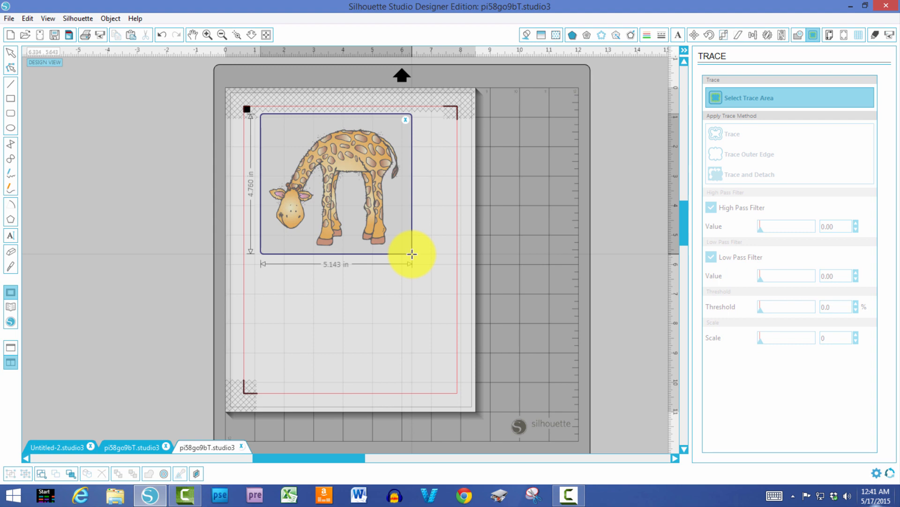
pyautogui.moveTo(412, 254); pyautogui.dragTo(412, 255)
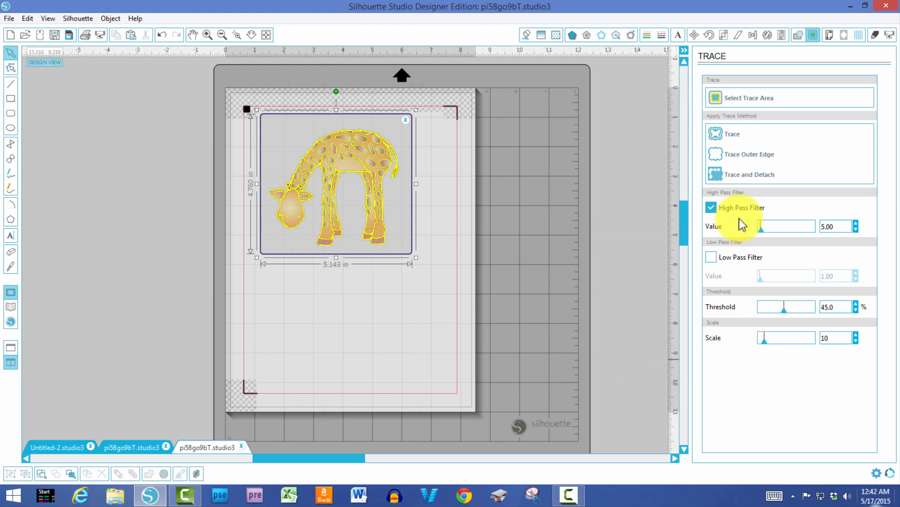
# - Trace the giraffe with the High Pass Filter off, a threshold of 94.4% and a scale of 14
pyautogui.moveTo(764, 342); pyautogui.dragTo(766, 342)
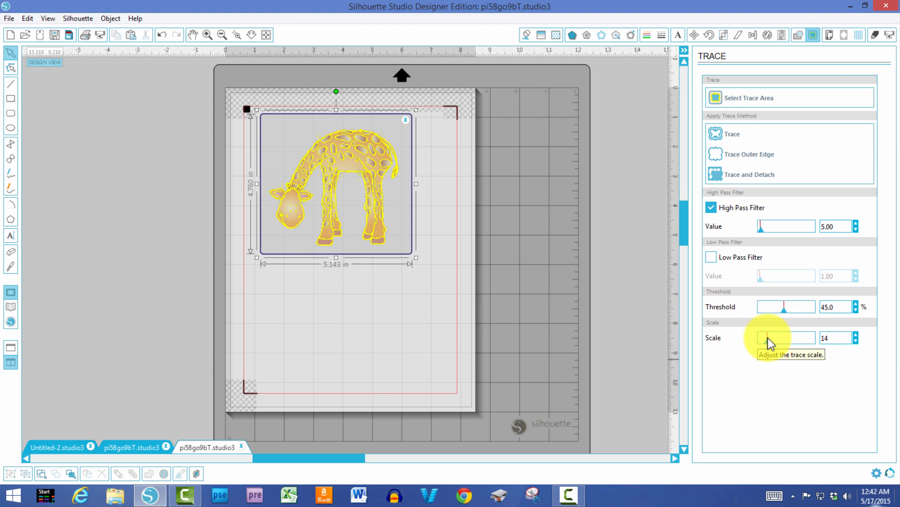
pyautogui.click(711, 209)
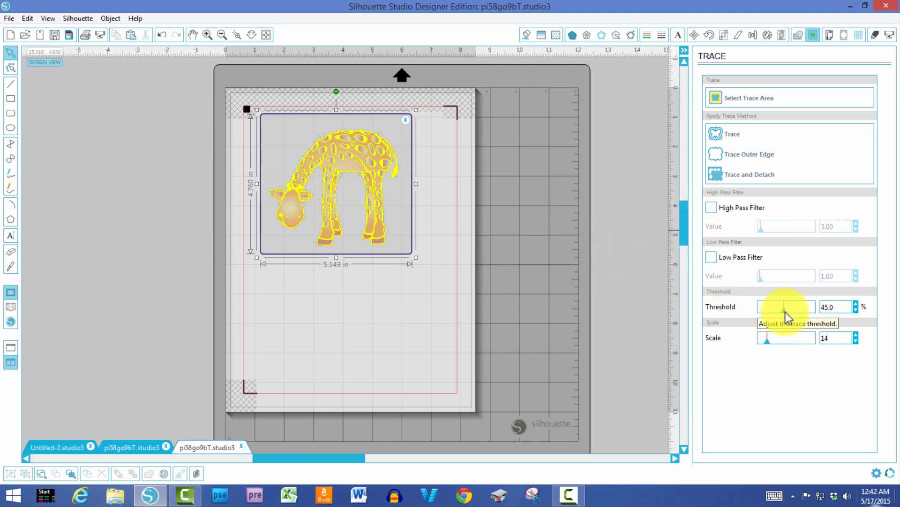
pyautogui.moveTo(785, 311); pyautogui.dragTo(808, 297)
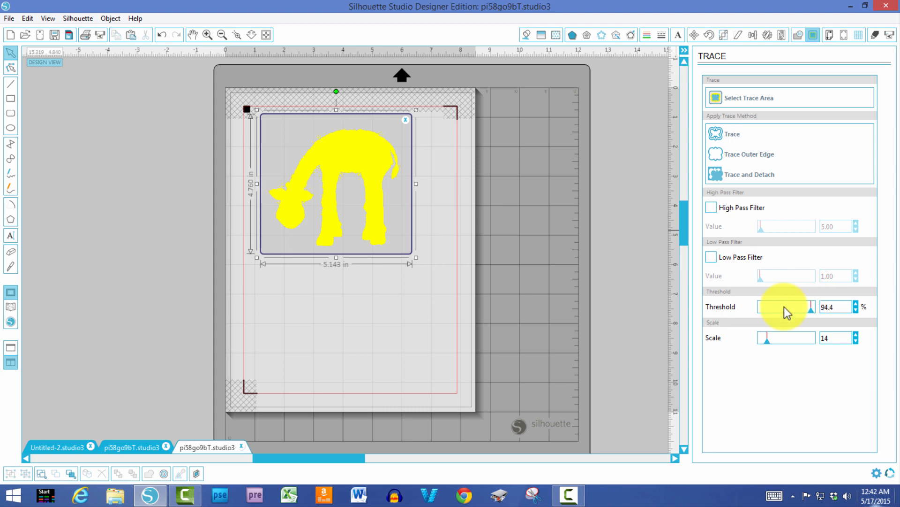
pyautogui.click(739, 136)
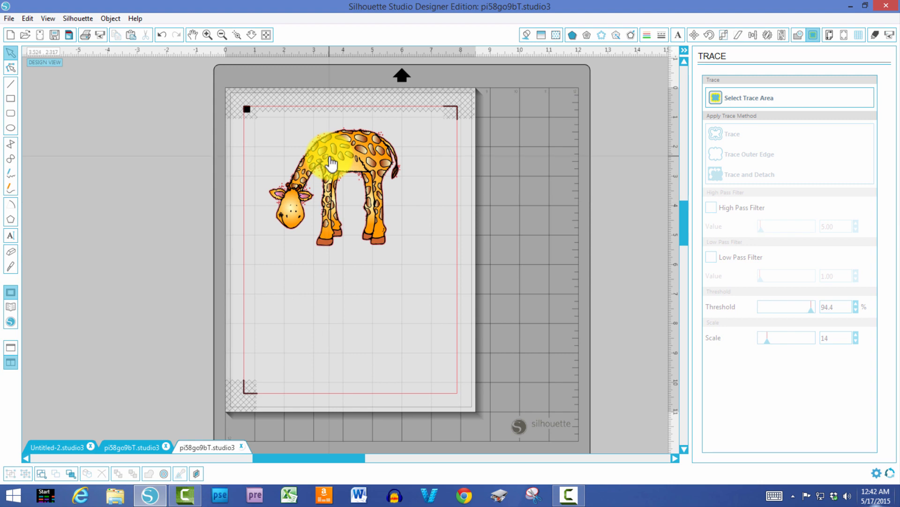
# - Move the giraffe image off the page onto the blank workspace and release the compound path of its traced cut lines
pyautogui.moveTo(332, 165)
pyautogui.mouseDown()
pyautogui.moveTo(319, 197)
pyautogui.moveTo(273, 244)
pyautogui.moveTo(193, 254)
pyautogui.moveTo(119, 222)
pyautogui.moveTo(75, 158)
pyautogui.mouseUp()
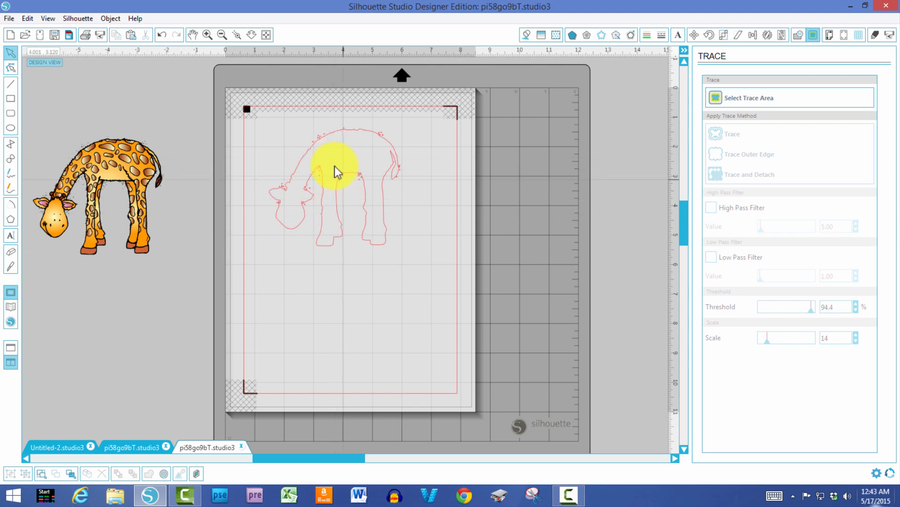
pyautogui.click(332, 221)
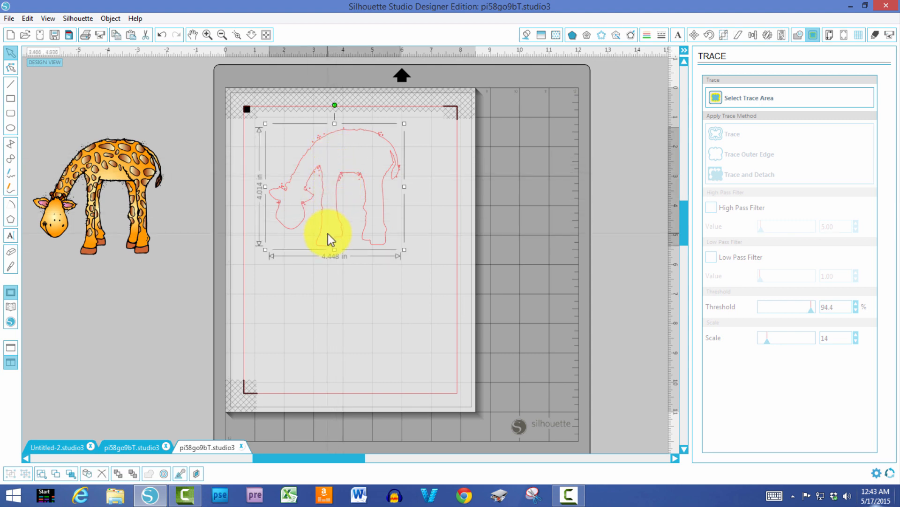
pyautogui.rightClick(339, 178)
pyautogui.click(385, 389)
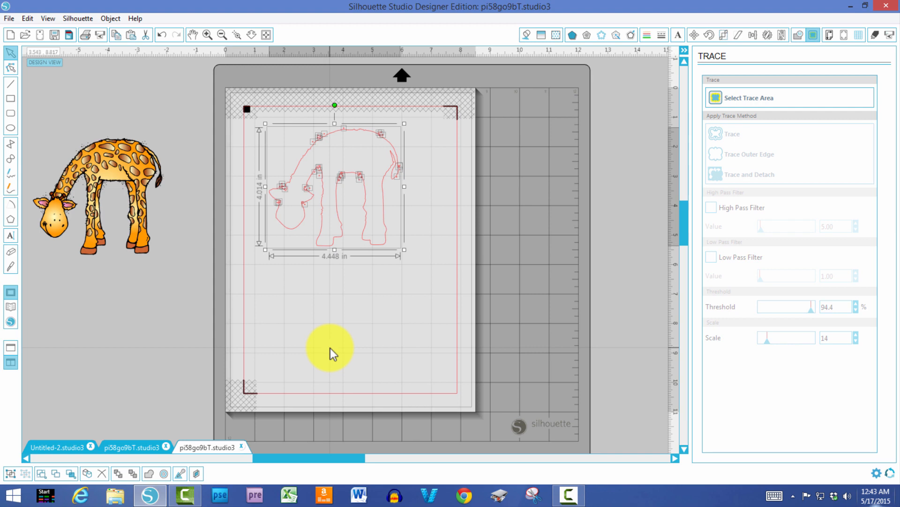
pyautogui.click(455, 251)
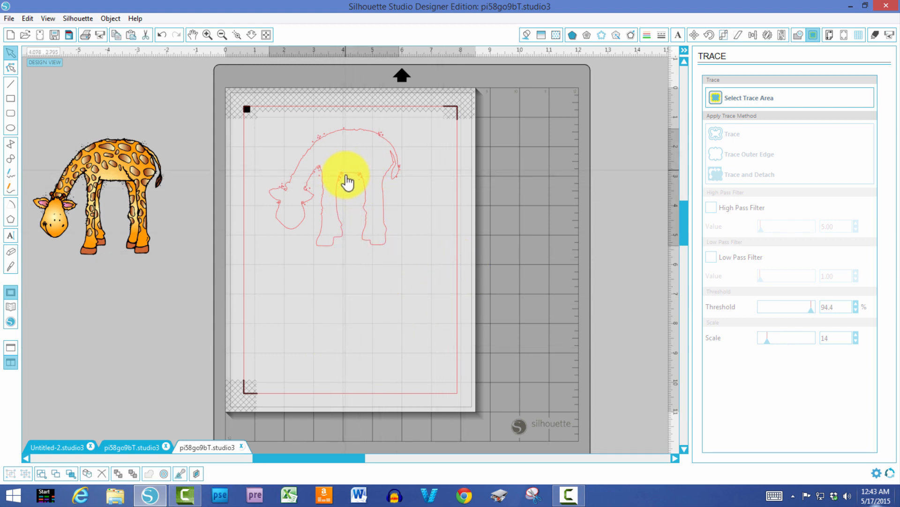
# - Separate the main giraffe outline from the stray trace specks, delete the specks, and return the outline to the upper part of the page
pyautogui.moveTo(346, 182)
pyautogui.mouseDown()
pyautogui.moveTo(342, 275)
pyautogui.moveTo(369, 306)
pyautogui.mouseUp()
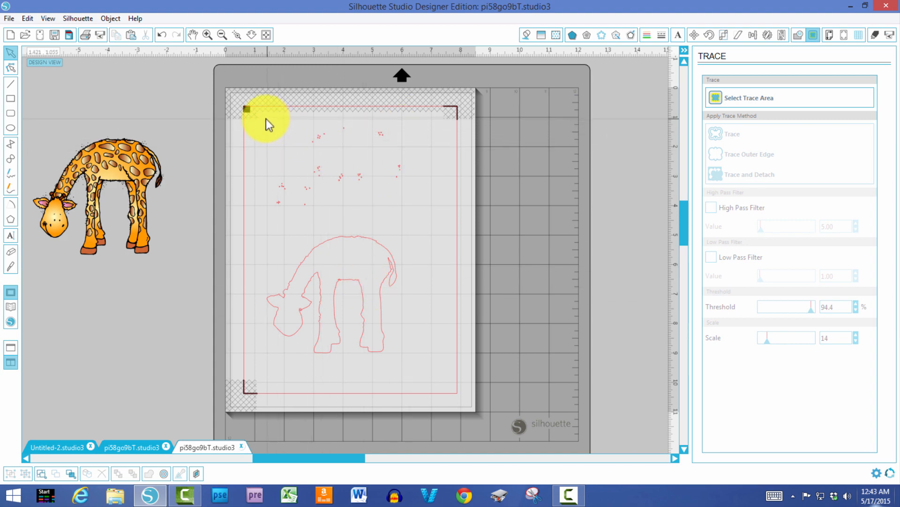
pyautogui.moveTo(261, 117)
pyautogui.mouseDown()
pyautogui.moveTo(263, 190)
pyautogui.moveTo(286, 213)
pyautogui.moveTo(425, 215)
pyautogui.mouseUp()
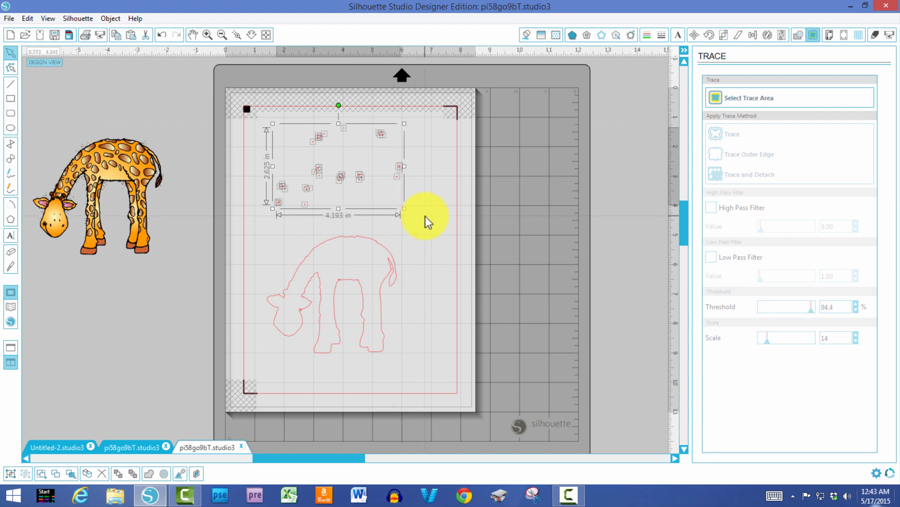
pyautogui.press('Delete')
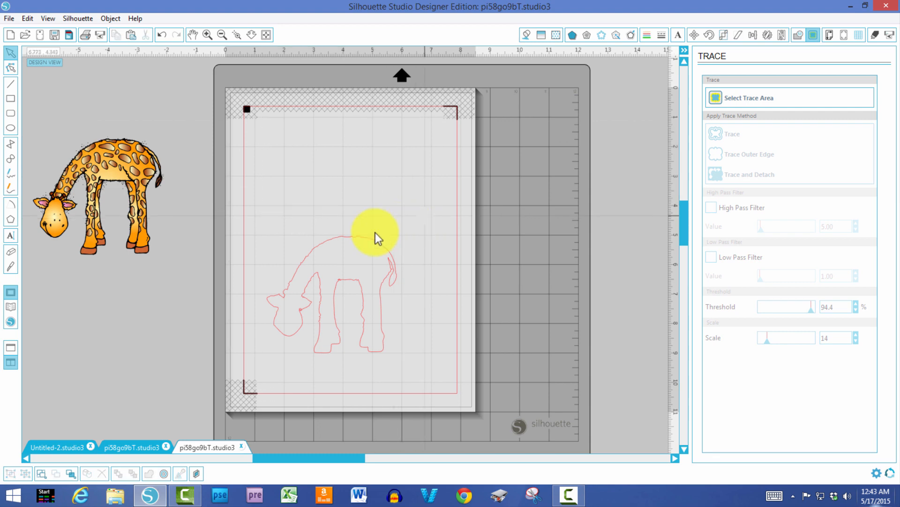
pyautogui.moveTo(338, 248)
pyautogui.mouseDown()
pyautogui.moveTo(343, 195)
pyautogui.moveTo(323, 132)
pyautogui.mouseUp()
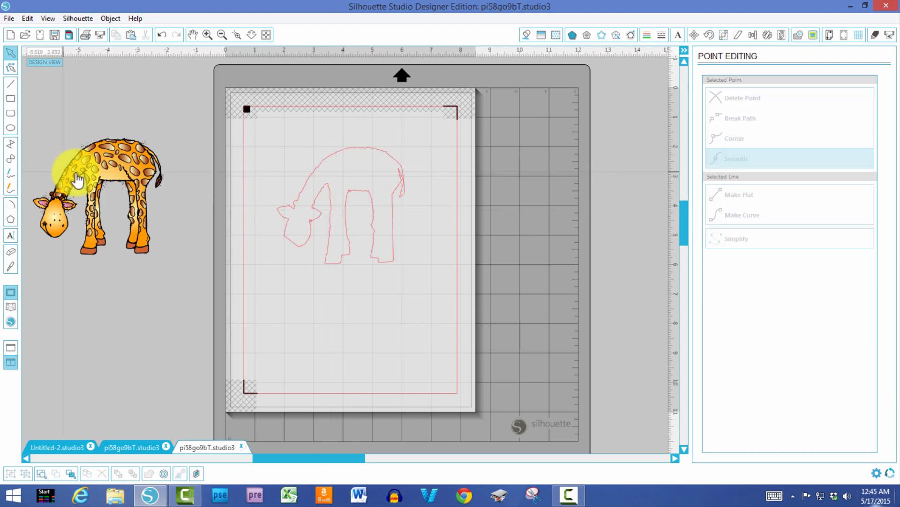
# - Place the giraffe image below the outline on the page for comparison, and move it back off the page
pyautogui.moveTo(89, 178); pyautogui.dragTo(342, 289)
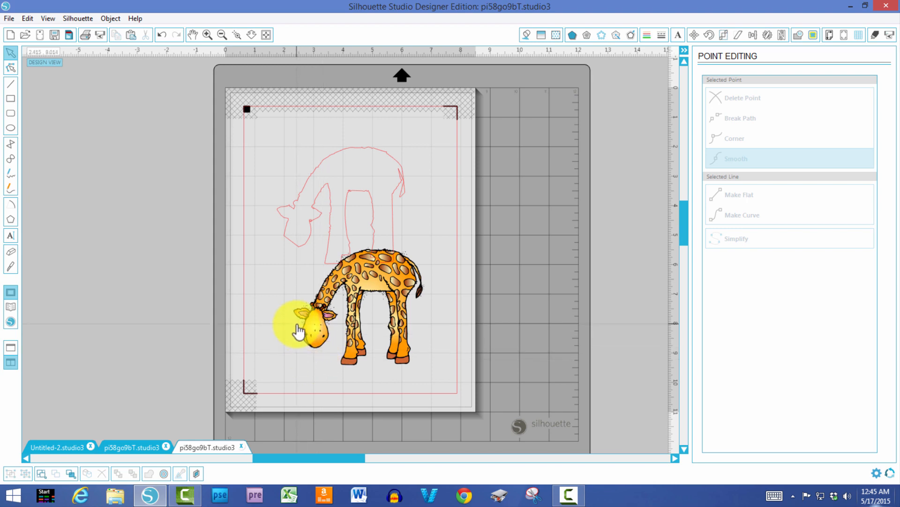
pyautogui.moveTo(376, 312); pyautogui.dragTo(376, 323)
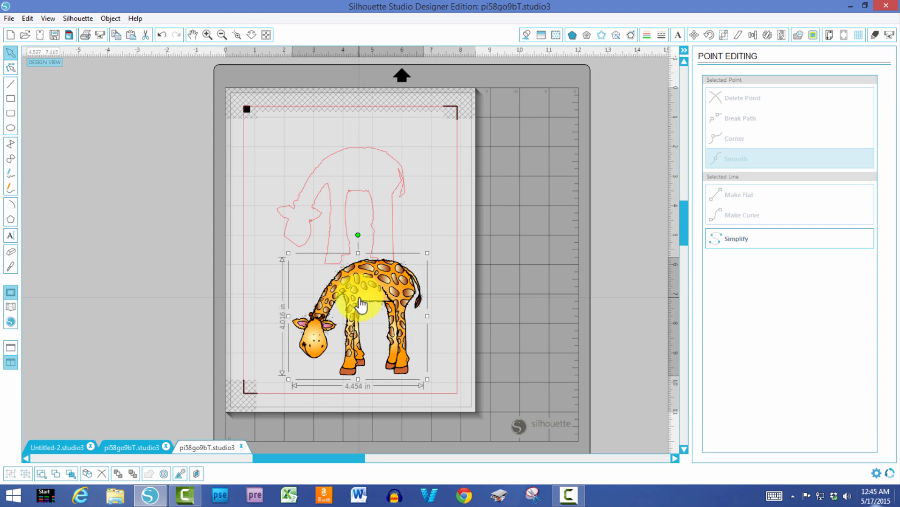
pyautogui.moveTo(352, 261)
pyautogui.mouseDown()
pyautogui.moveTo(268, 199)
pyautogui.moveTo(76, 155)
pyautogui.mouseUp()
pyautogui.click(328, 200)
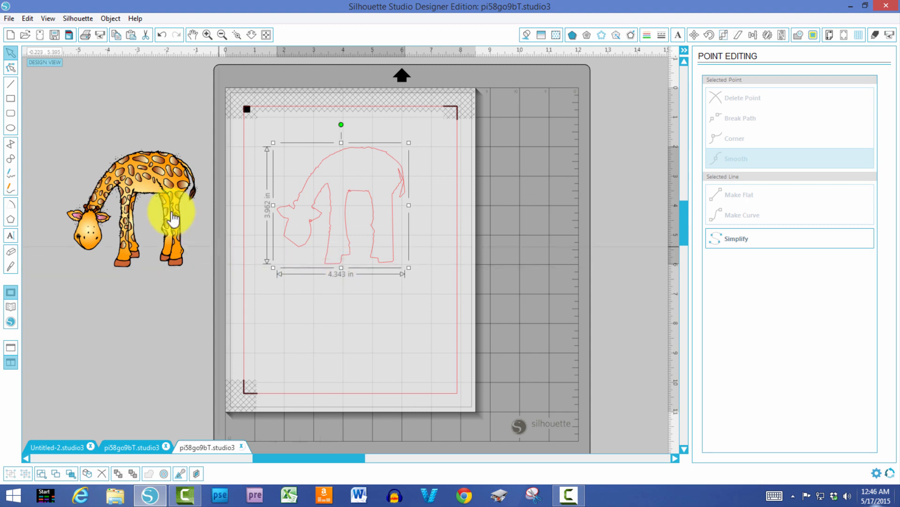
pyautogui.click(161, 193)
pyautogui.moveTo(163, 197)
pyautogui.mouseDown()
pyautogui.moveTo(330, 204)
pyautogui.moveTo(370, 194)
pyautogui.moveTo(143, 173)
pyautogui.mouseUp()
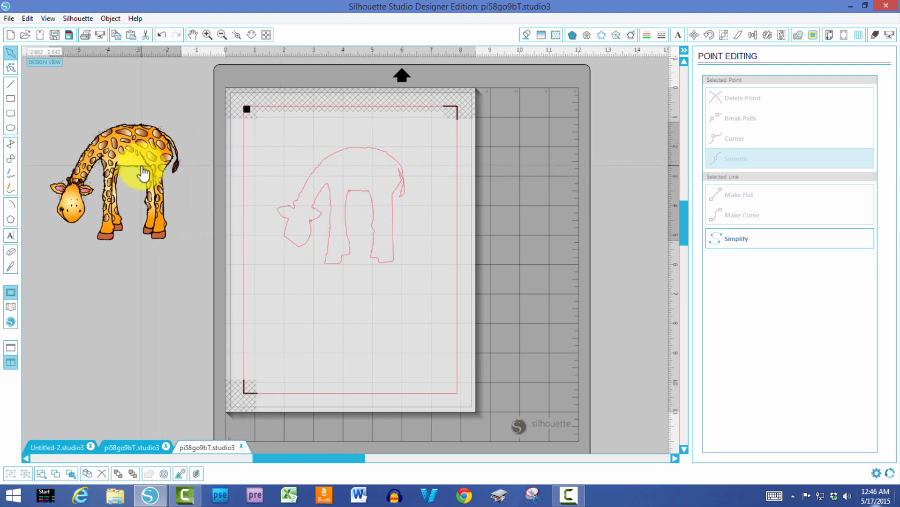
# - Work out 1/16 in the Calculator and offset the giraffe outline by 0.0625 in with round corners
pyautogui.click(354, 220)
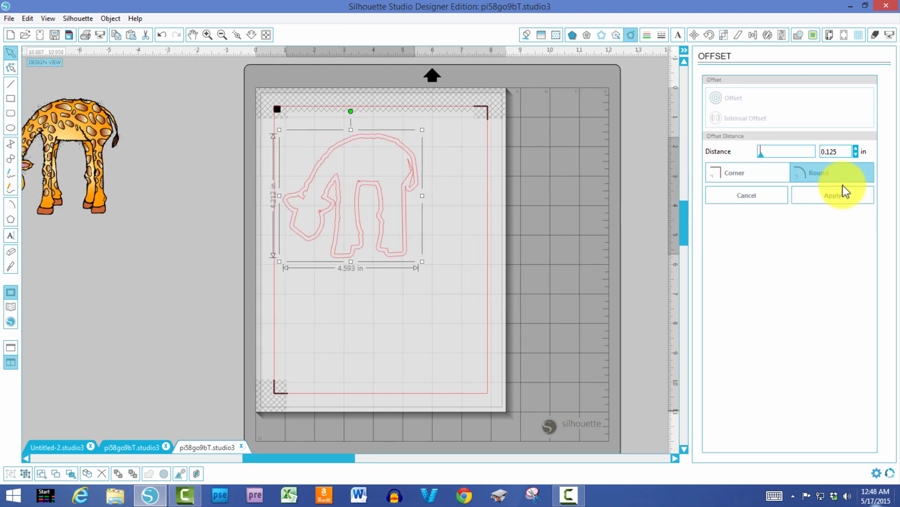
pyautogui.doubleClick(825, 151)
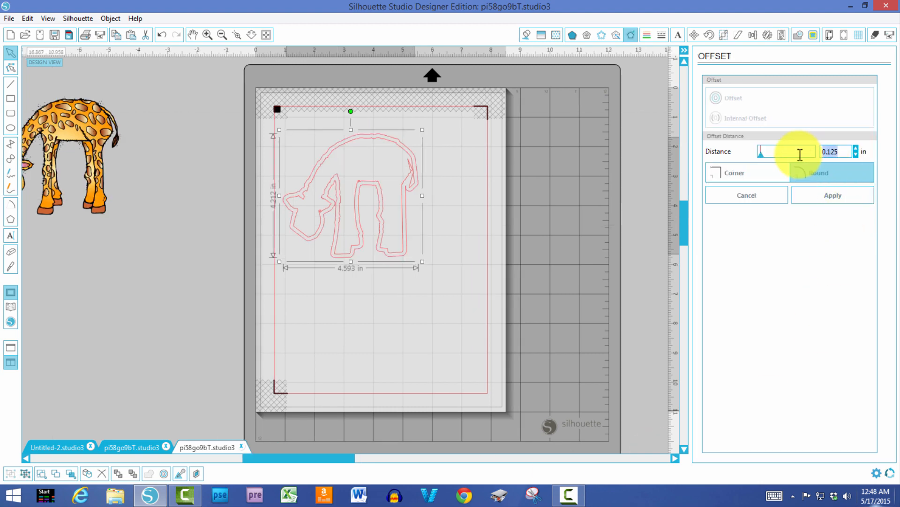
pyautogui.press('XF86Calculator')
pyautogui.write('1')
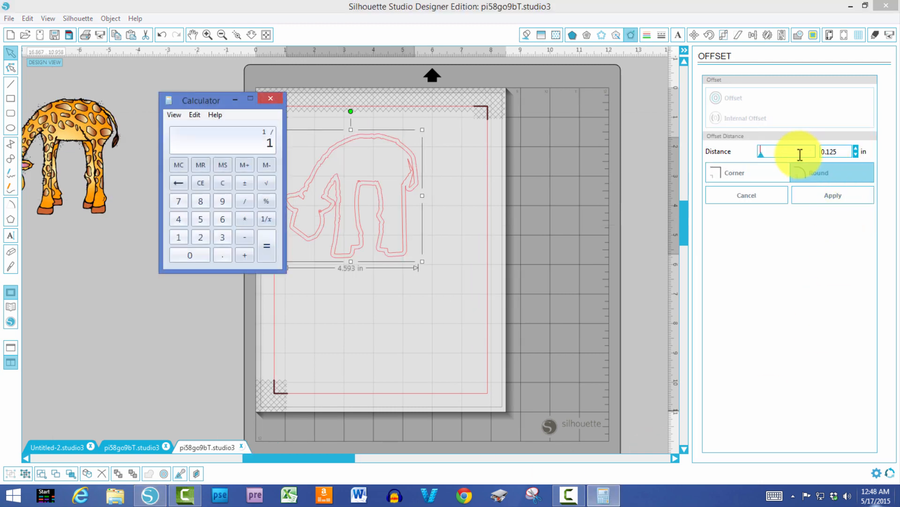
pyautogui.write('16')
pyautogui.press('Return')
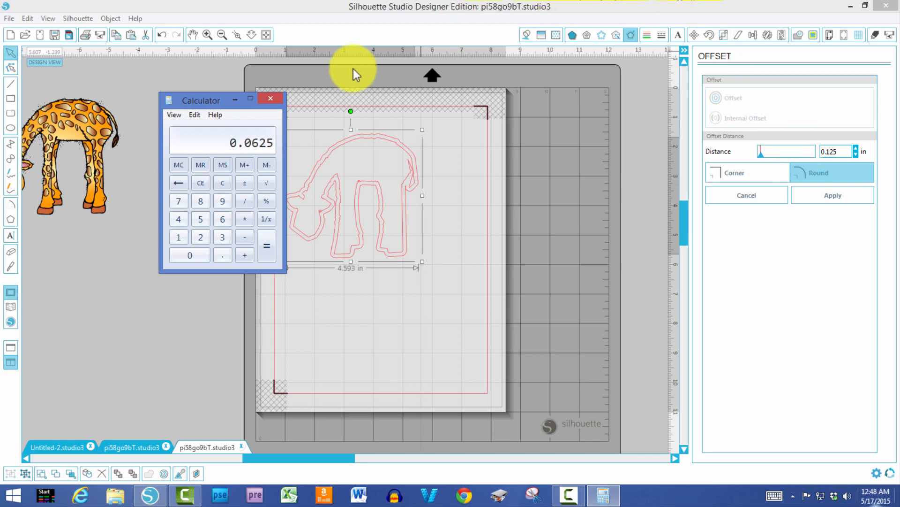
pyautogui.click(271, 98)
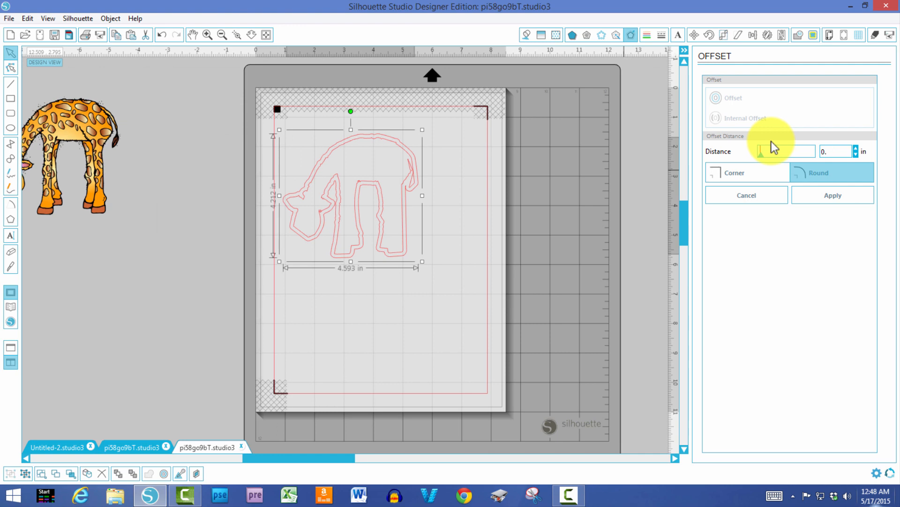
pyautogui.write('625')
pyautogui.click(826, 195)
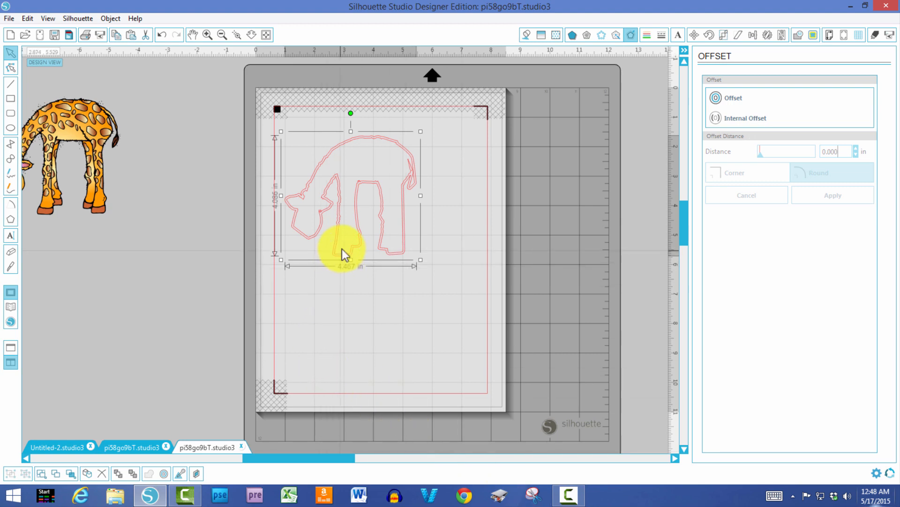
# - Pull the original inner outline out and delete it, and position the giraffe image inside the offset outline
pyautogui.moveTo(346, 258); pyautogui.dragTo(559, 271)
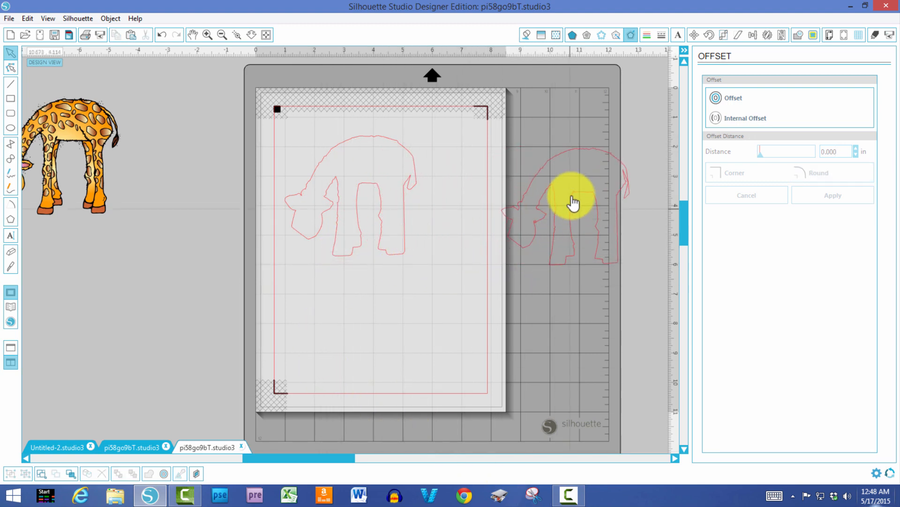
pyautogui.moveTo(573, 201); pyautogui.dragTo(625, 209)
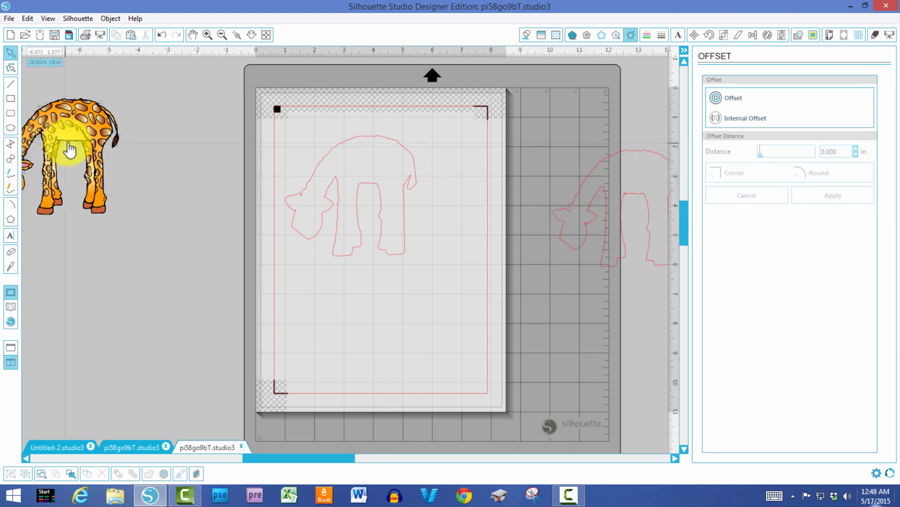
pyautogui.moveTo(71, 145); pyautogui.dragTo(368, 176)
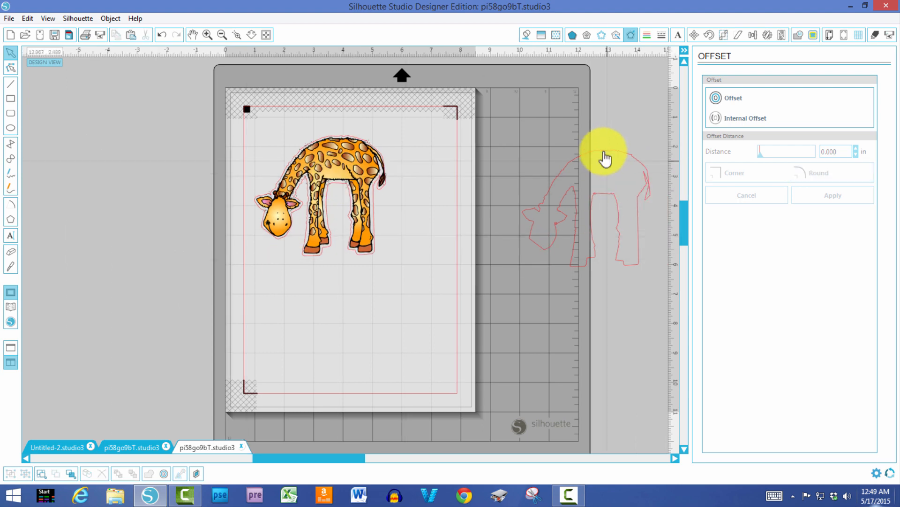
pyautogui.click(604, 149)
pyautogui.press('Delete')
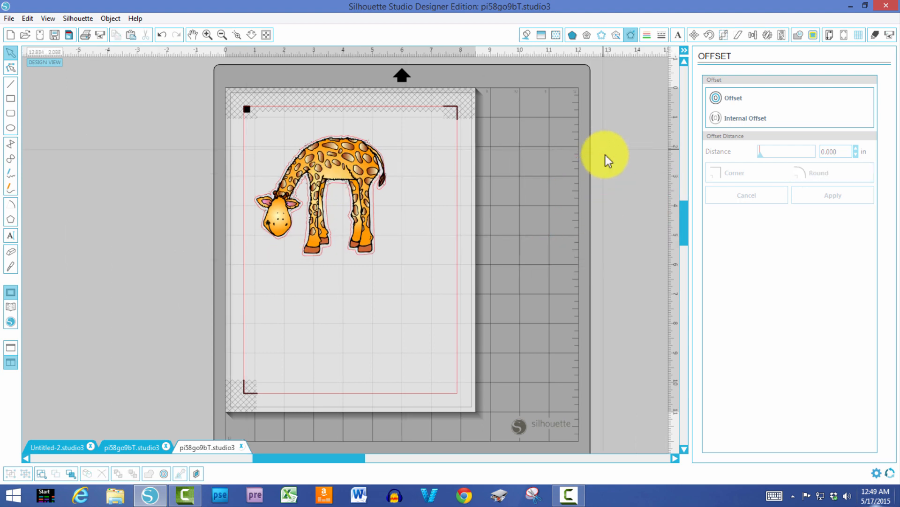
# - Group the giraffe image with its offset cut line
pyautogui.moveTo(191, 128); pyautogui.dragTo(431, 271)
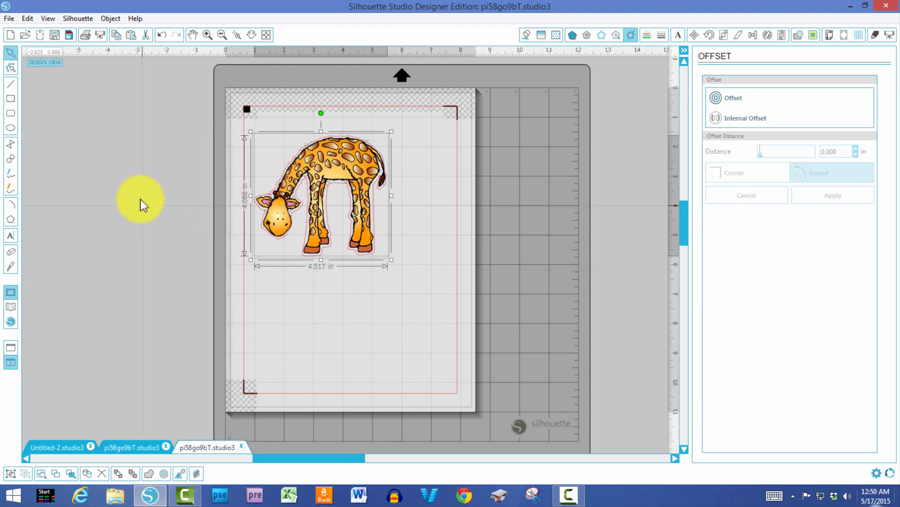
pyautogui.moveTo(143, 83); pyautogui.dragTo(500, 267)
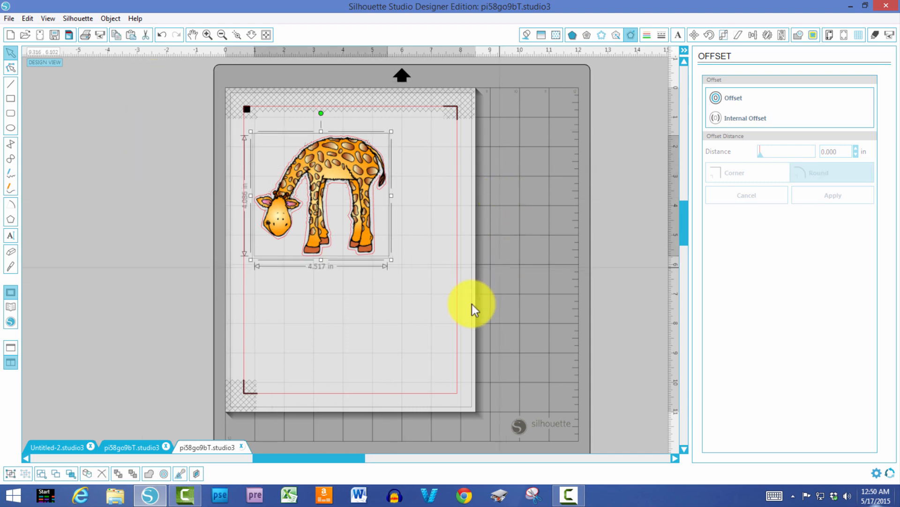
pyautogui.rightClick(342, 168)
pyautogui.click(375, 348)
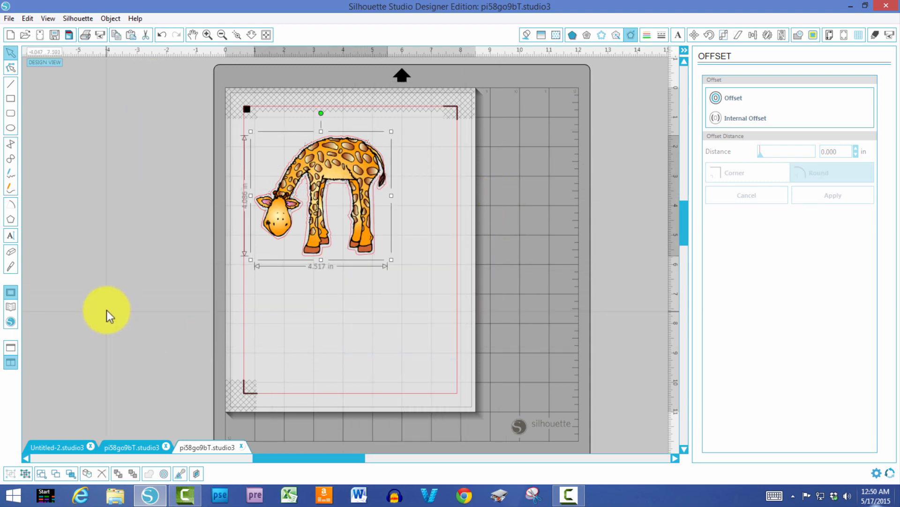
# - Move the grouped giraffe into the upper-left corner of the cut border, clear of the hatched registration mark areas
pyautogui.click(240, 183)
pyautogui.moveTo(315, 184)
pyautogui.mouseDown()
pyautogui.moveTo(339, 203)
pyautogui.moveTo(311, 167)
pyautogui.mouseUp()
pyautogui.click(387, 215)
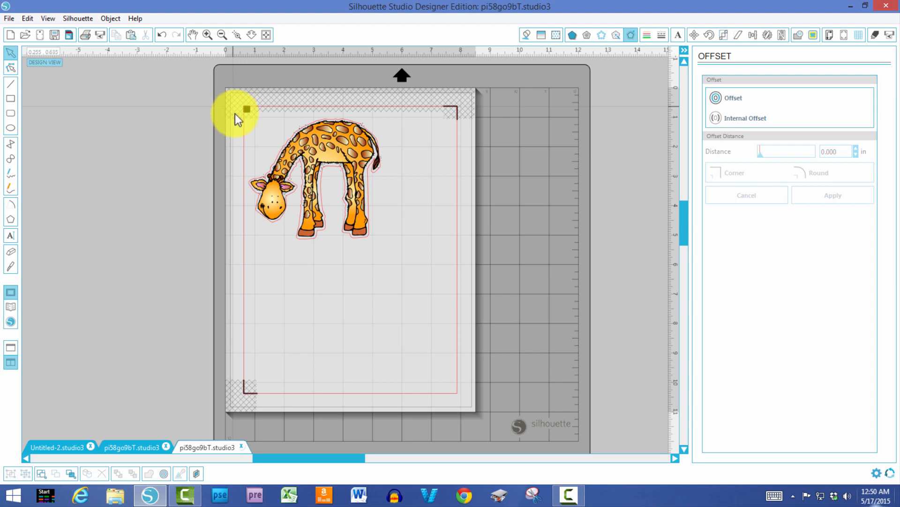
pyautogui.moveTo(305, 143)
pyautogui.mouseDown()
pyautogui.moveTo(317, 104)
pyautogui.moveTo(443, 171)
pyautogui.moveTo(268, 143)
pyautogui.moveTo(292, 137)
pyautogui.moveTo(309, 147)
pyautogui.moveTo(282, 163)
pyautogui.moveTo(297, 151)
pyautogui.mouseUp()
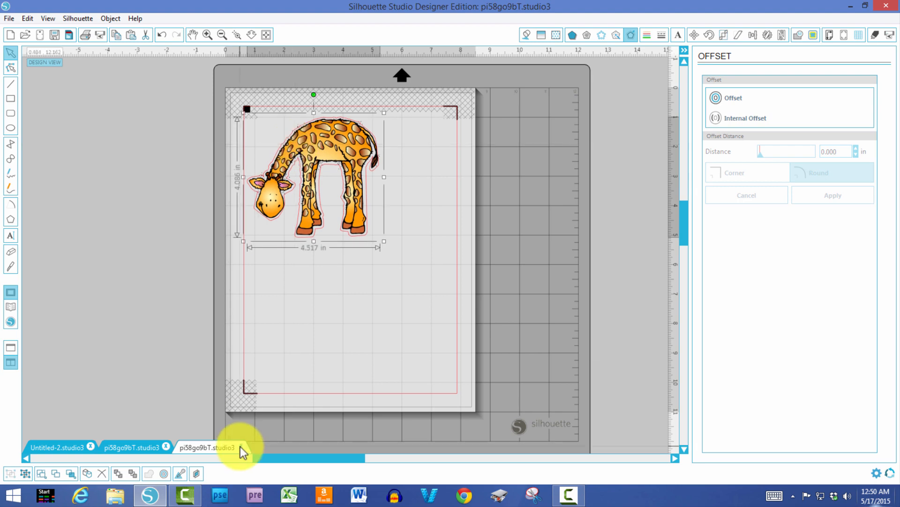
pyautogui.click(354, 72)
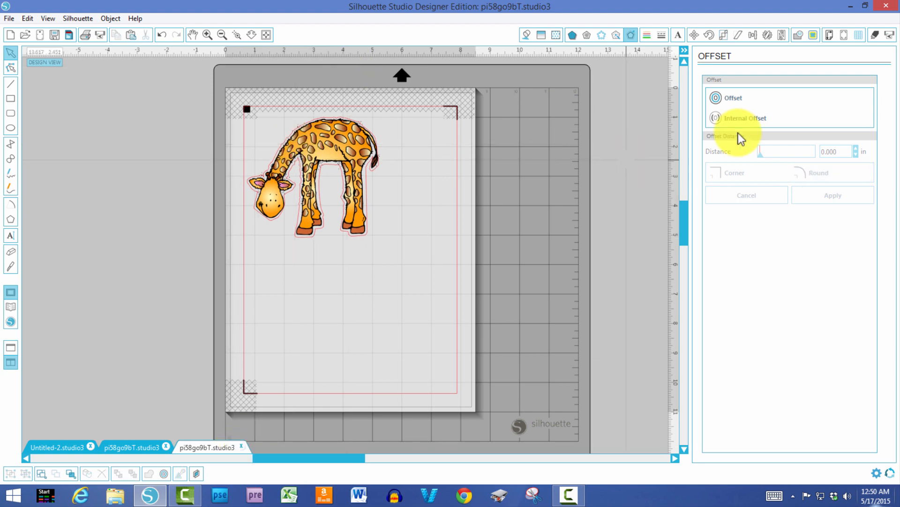
# - Set the cut style to Cut in the cut settings, check the Advanced cut mode and return to Standard
pyautogui.click(872, 35)
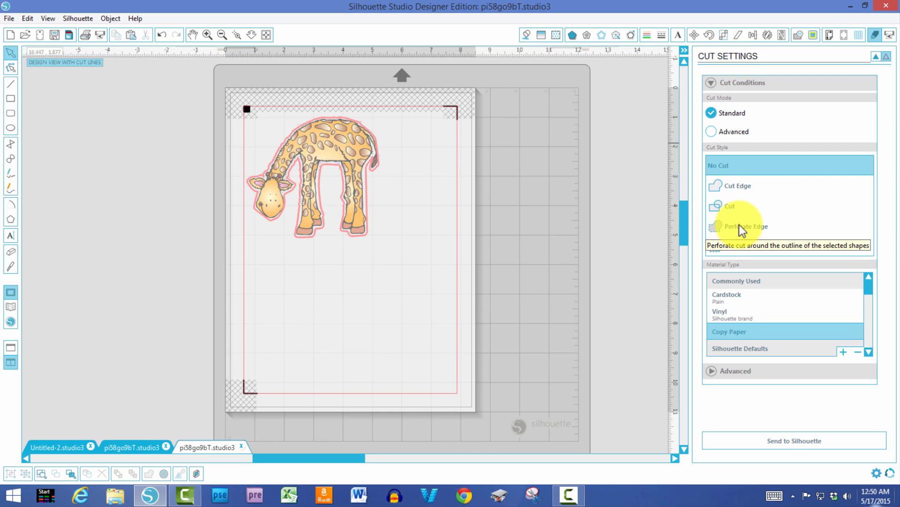
pyautogui.click(742, 185)
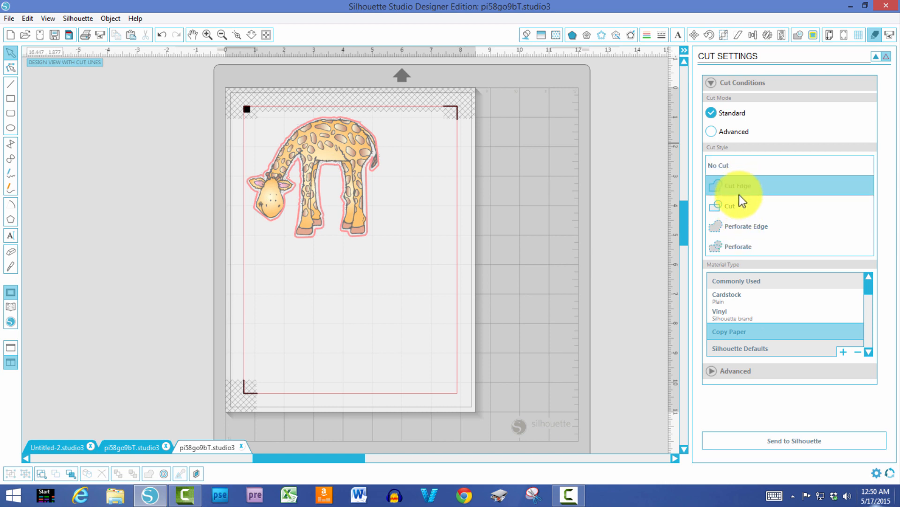
pyautogui.click(739, 208)
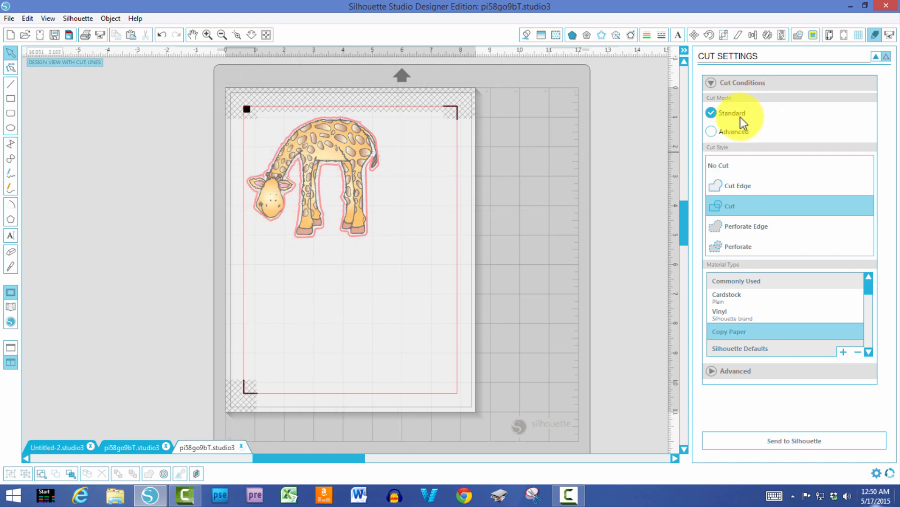
pyautogui.click(737, 131)
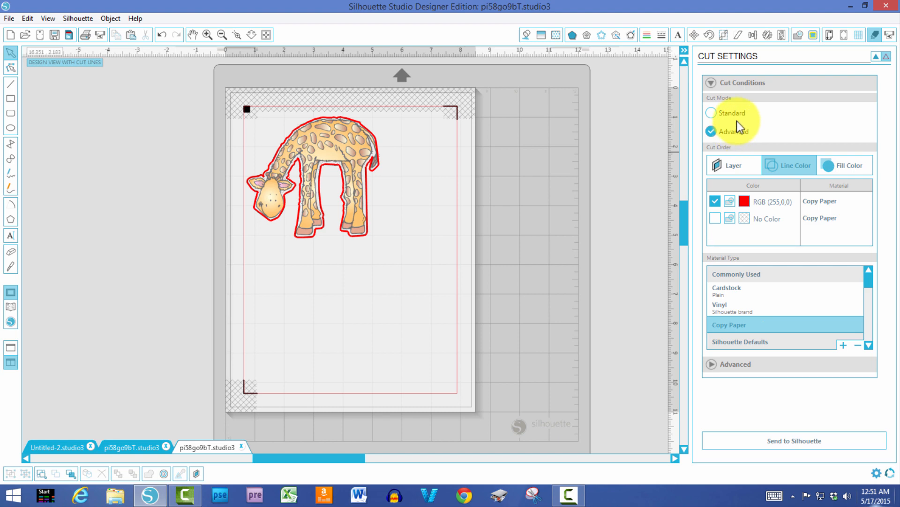
pyautogui.click(733, 113)
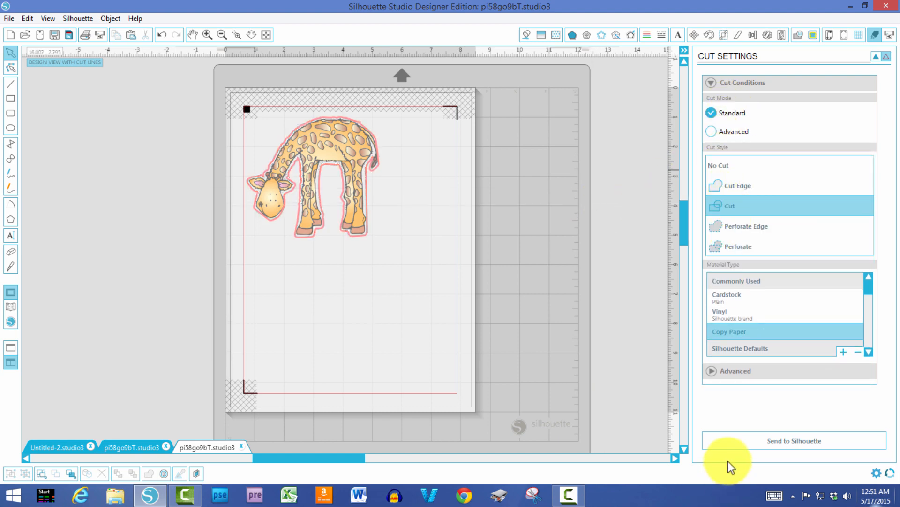
# - Set the material type to Cardstock and bring up its blade, speed and thickness settings
pyautogui.click(732, 293)
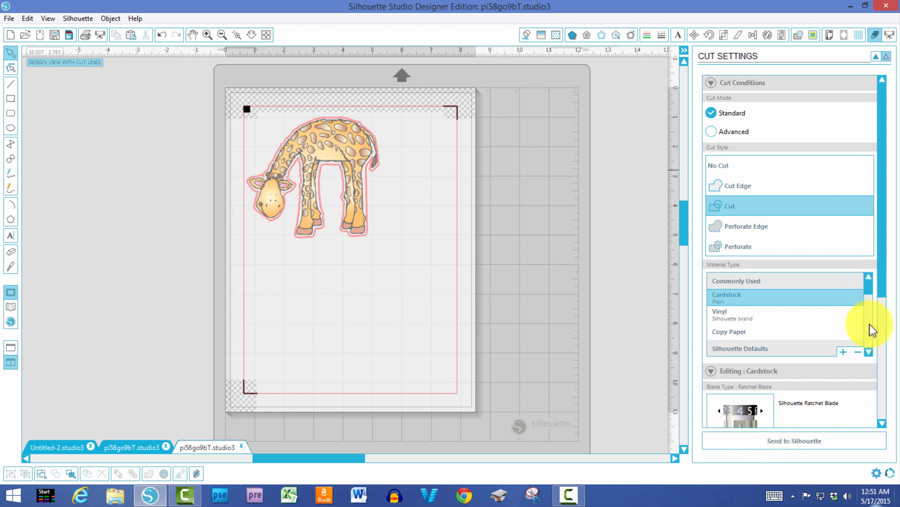
pyautogui.moveTo(880, 301); pyautogui.dragTo(884, 359)
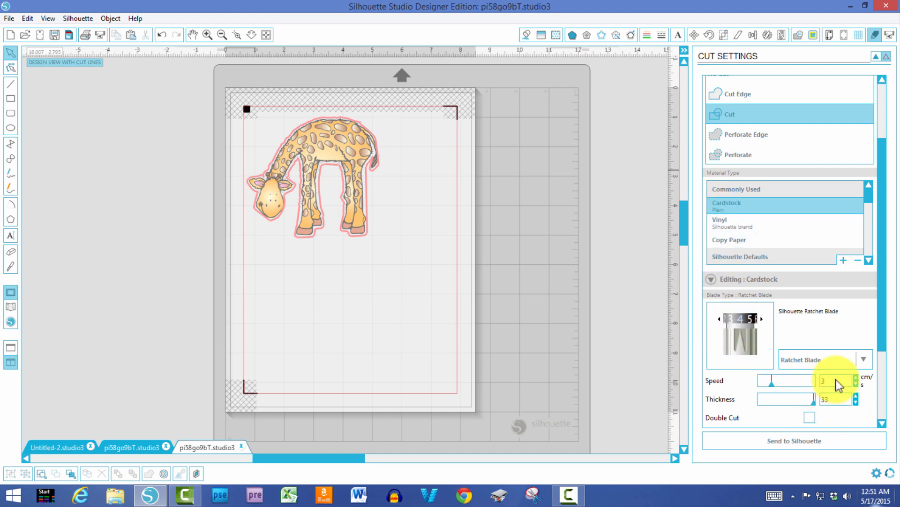
# - Review the remaining cardstock cut settings, from double cut and track enhancing to line segment overcut and test cut
pyautogui.moveTo(883, 318); pyautogui.dragTo(882, 369)
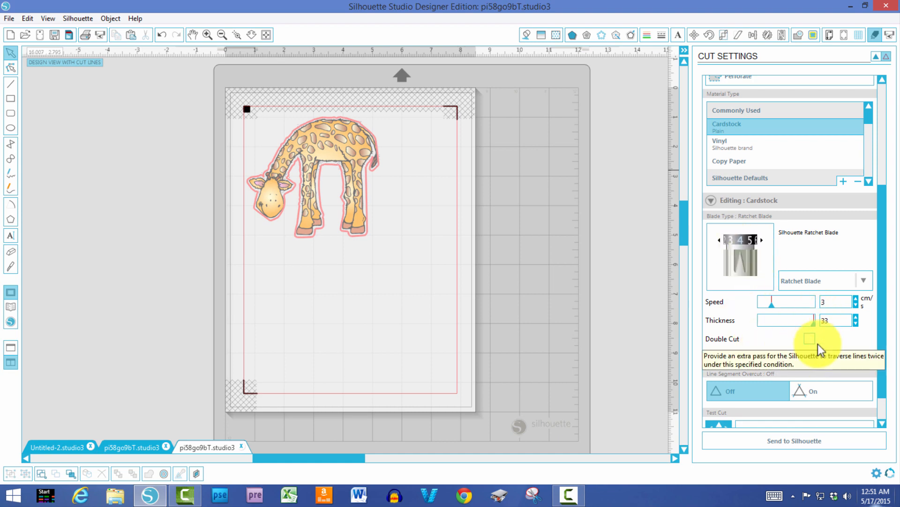
pyautogui.scroll(-1, 878, 318)
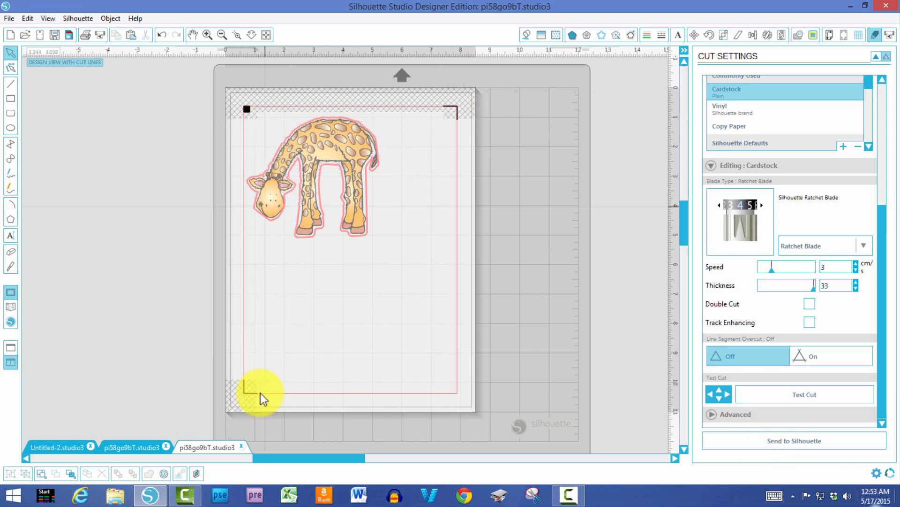
# - Start printing the giraffe page, choosing the Canon MG5300 series Printer WS with 2 copies, and open its printing preferences
pyautogui.click(13, 19)
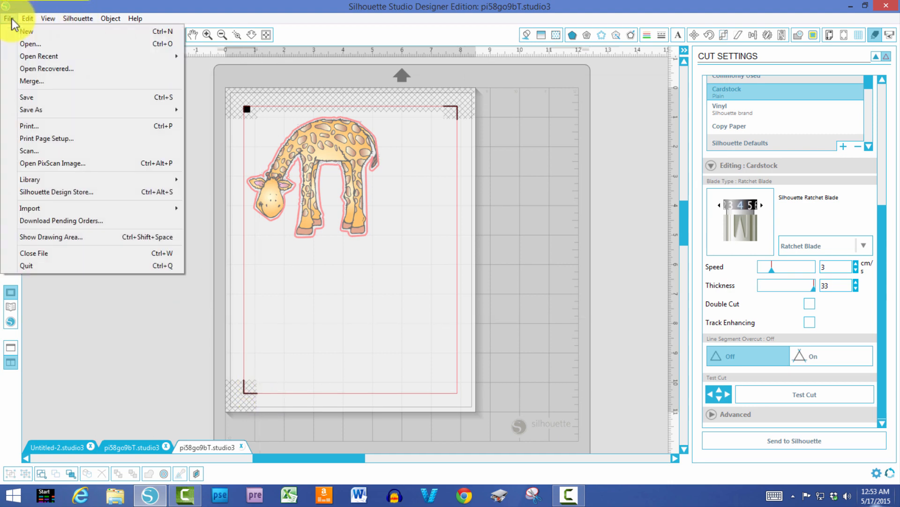
pyautogui.click(34, 99)
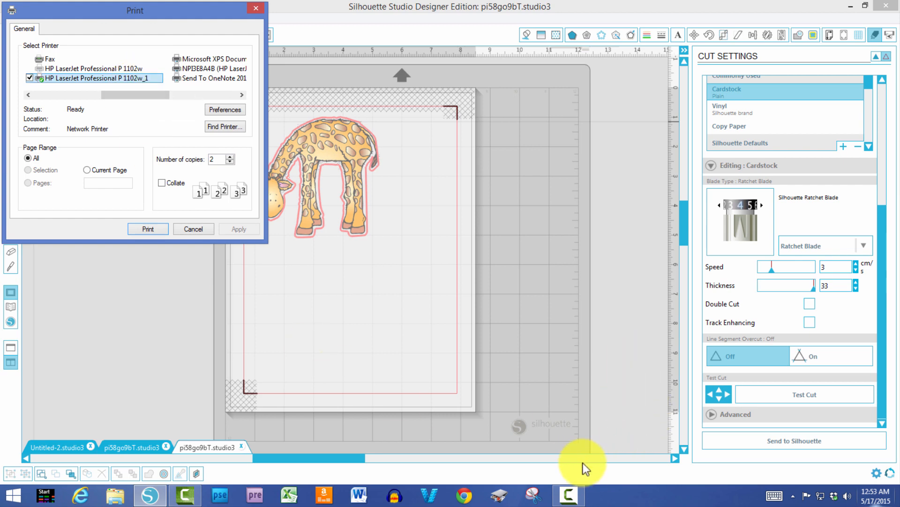
pyautogui.click(569, 494)
pyautogui.click(765, 438)
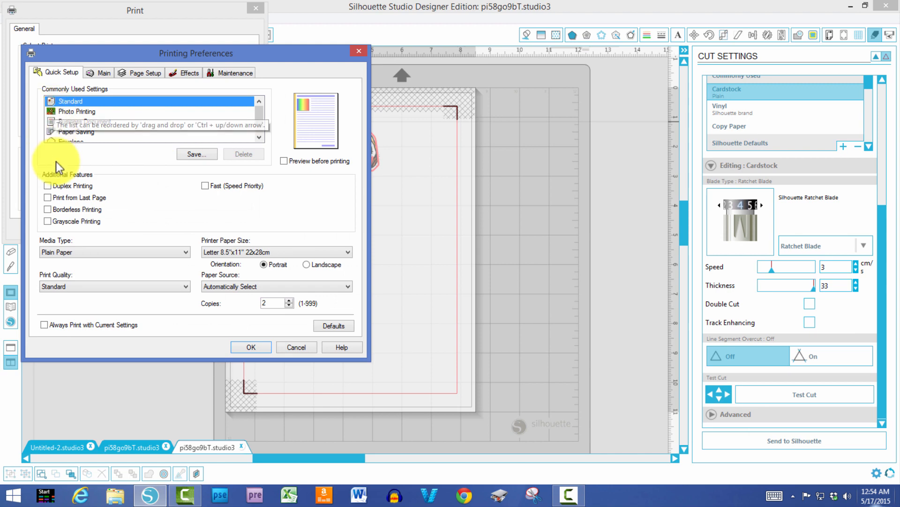
# - Set the media type to Plain Paper and the print quality to High, and print the giraffe page
pyautogui.click(61, 256)
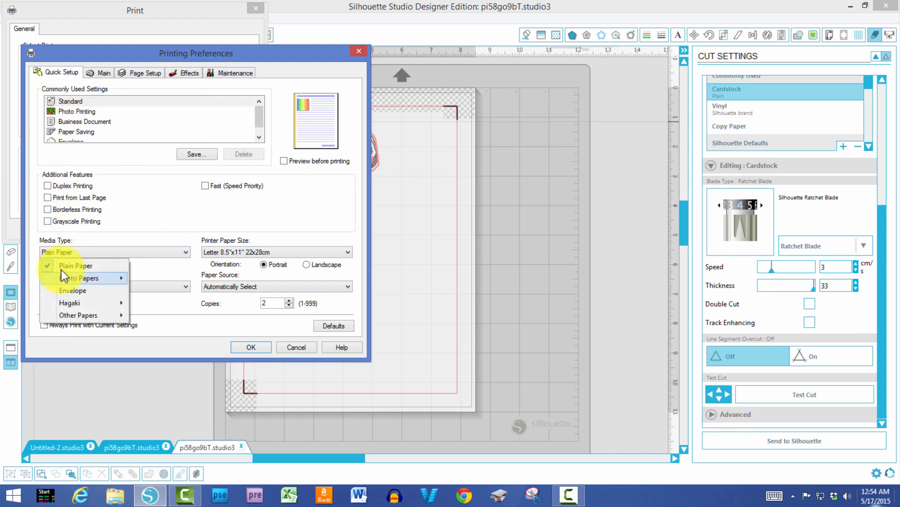
pyautogui.click(62, 263)
pyautogui.click(67, 287)
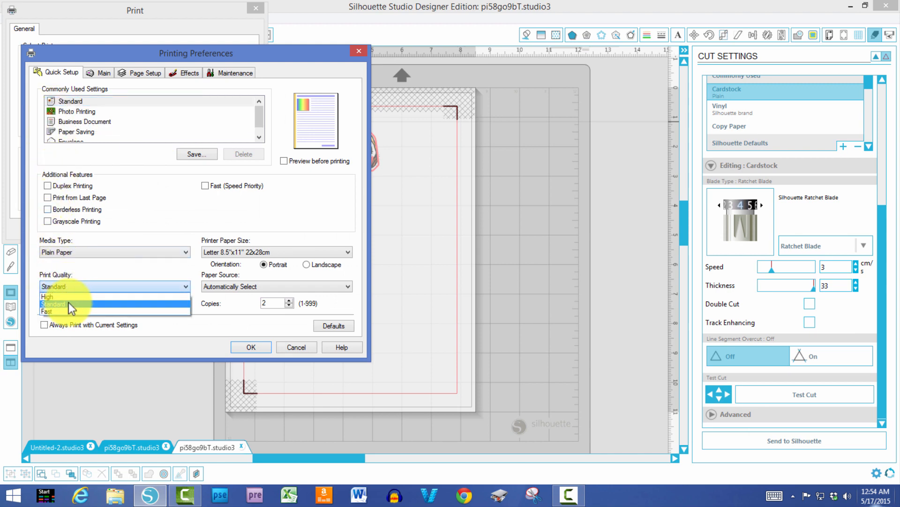
pyautogui.click(68, 298)
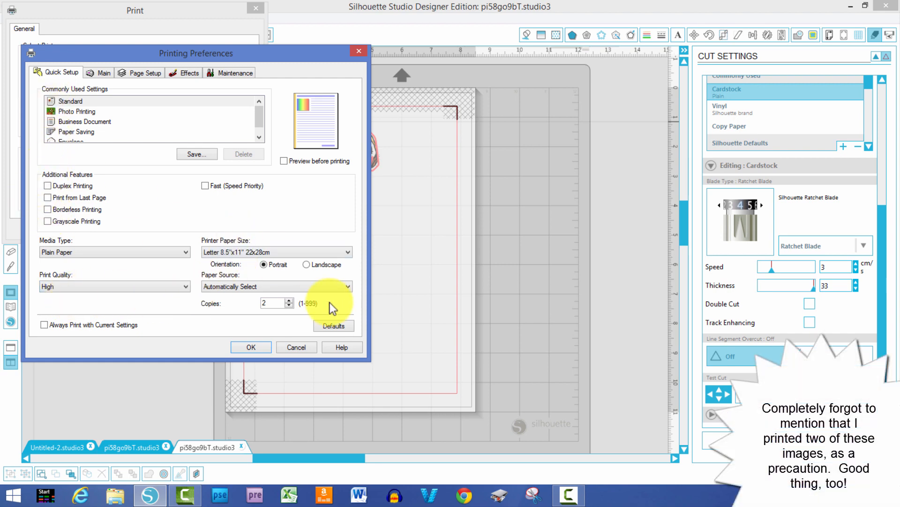
pyautogui.click(252, 348)
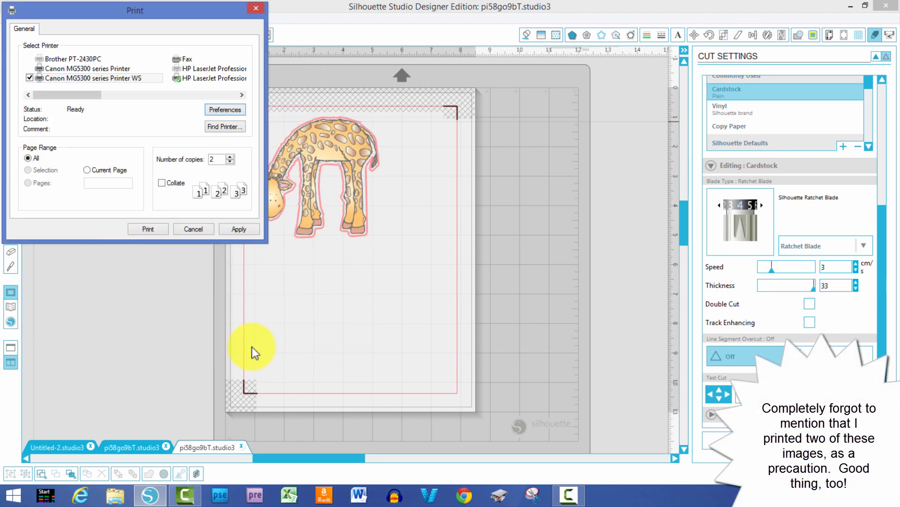
pyautogui.click(151, 227)
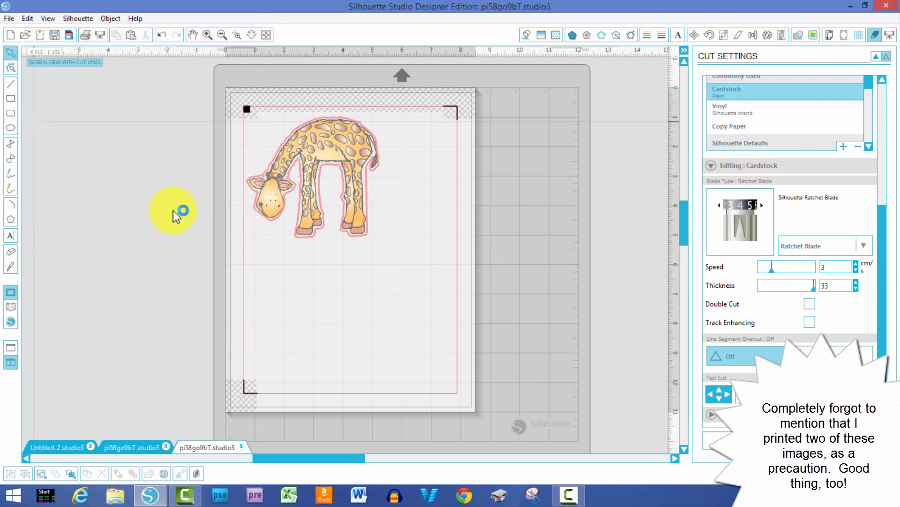